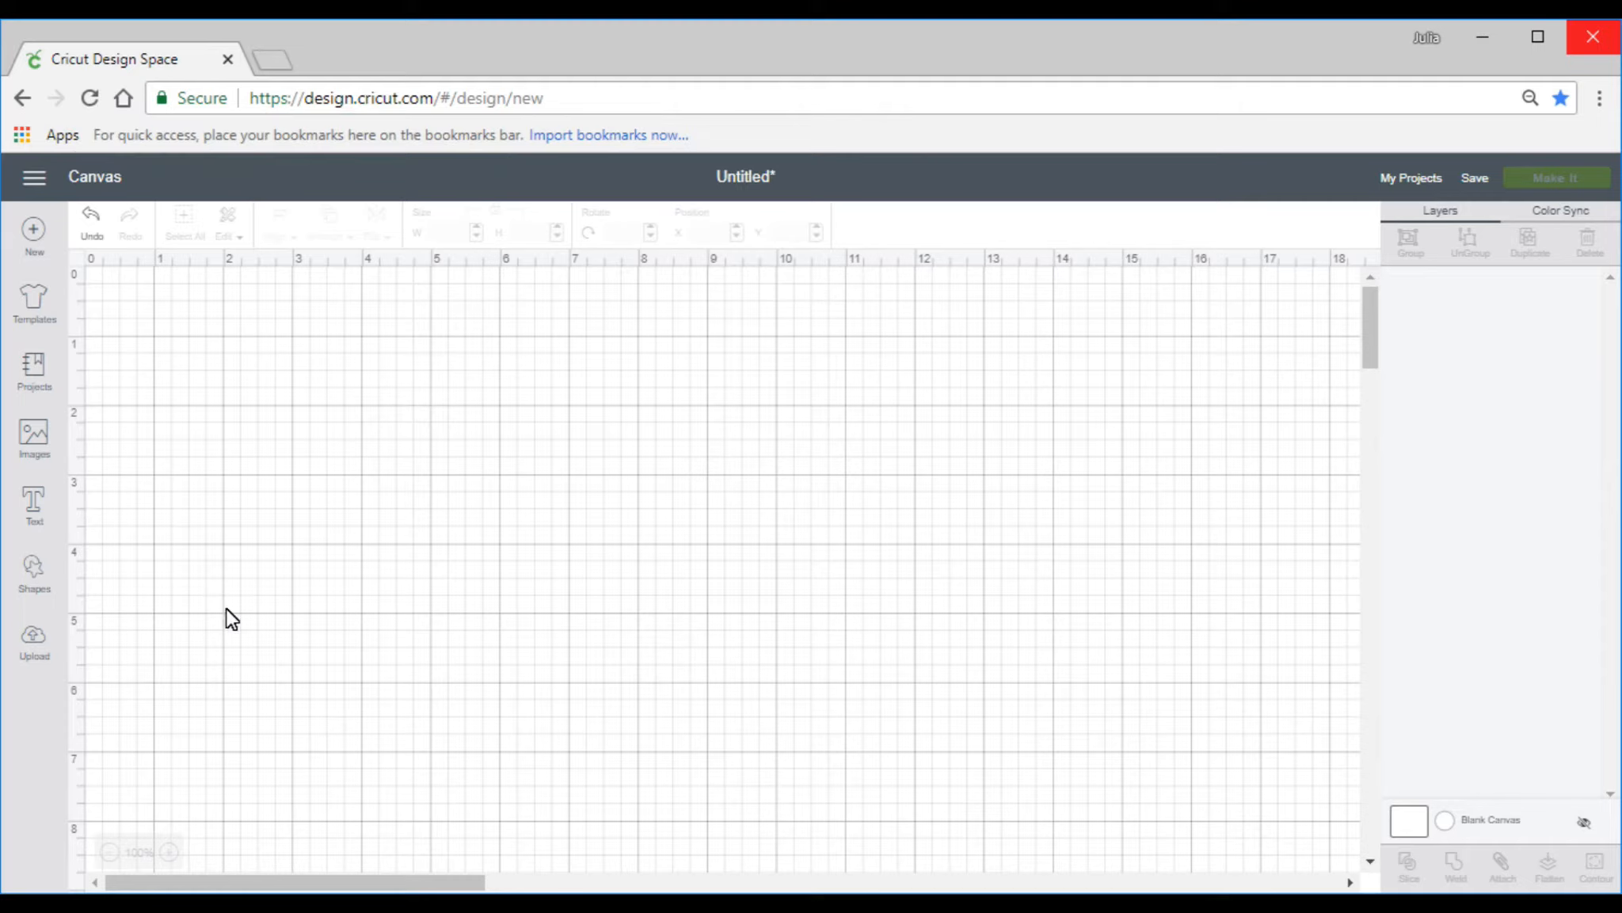
# - Add a square and a circle to the canvas, overlapping the circle onto the square's upper right corner
pyautogui.click(39, 564)
pyautogui.click(114, 441)
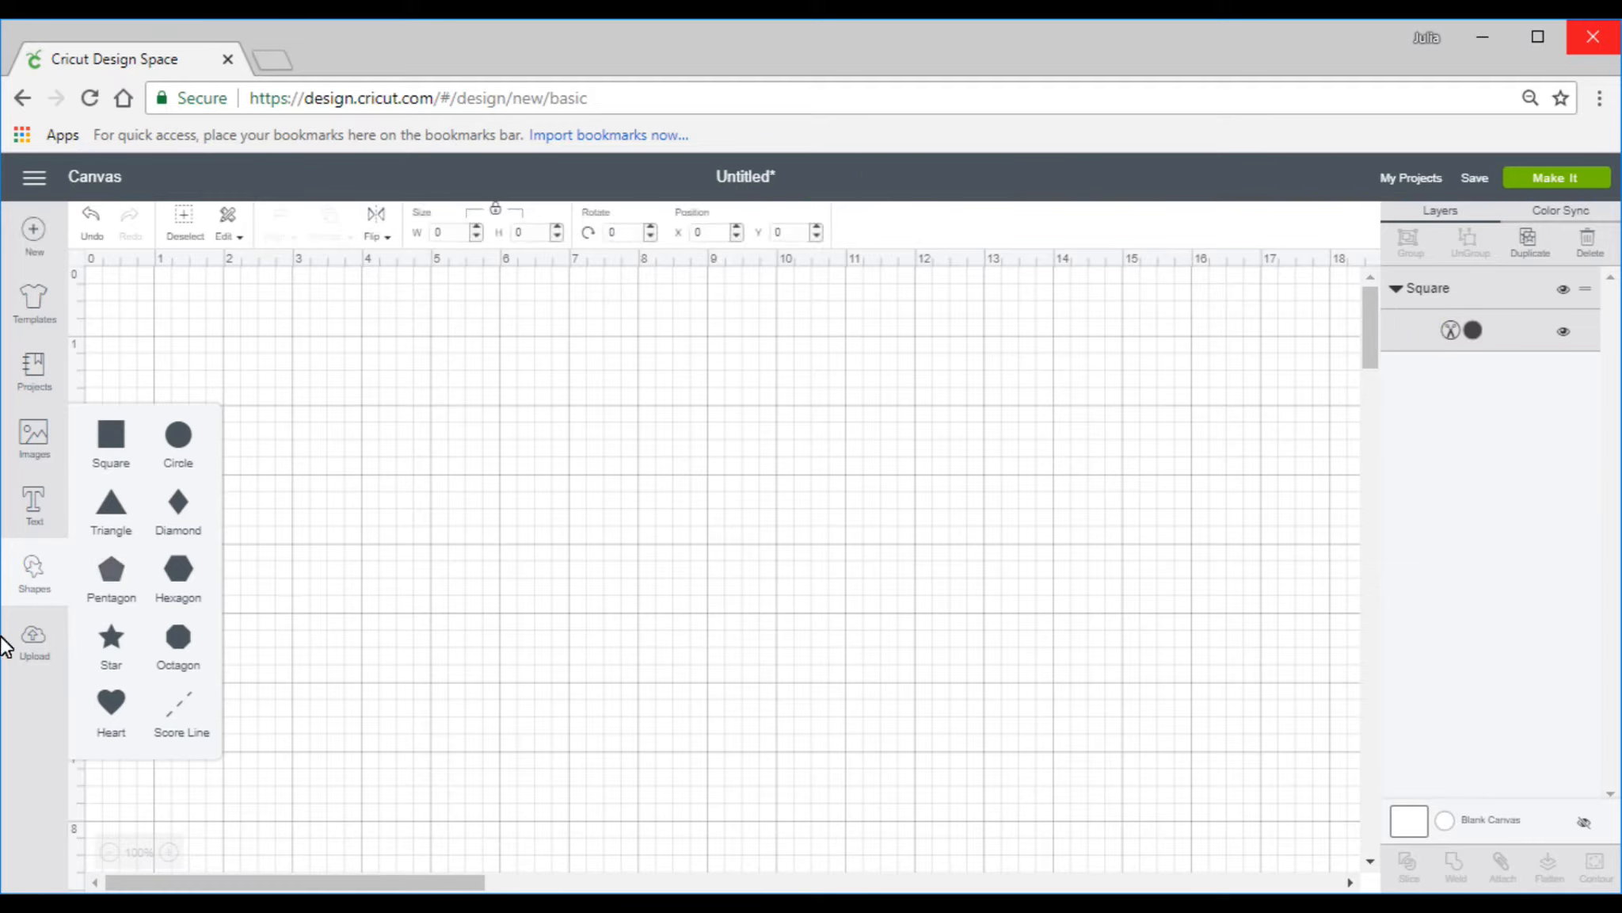
pyautogui.click(174, 437)
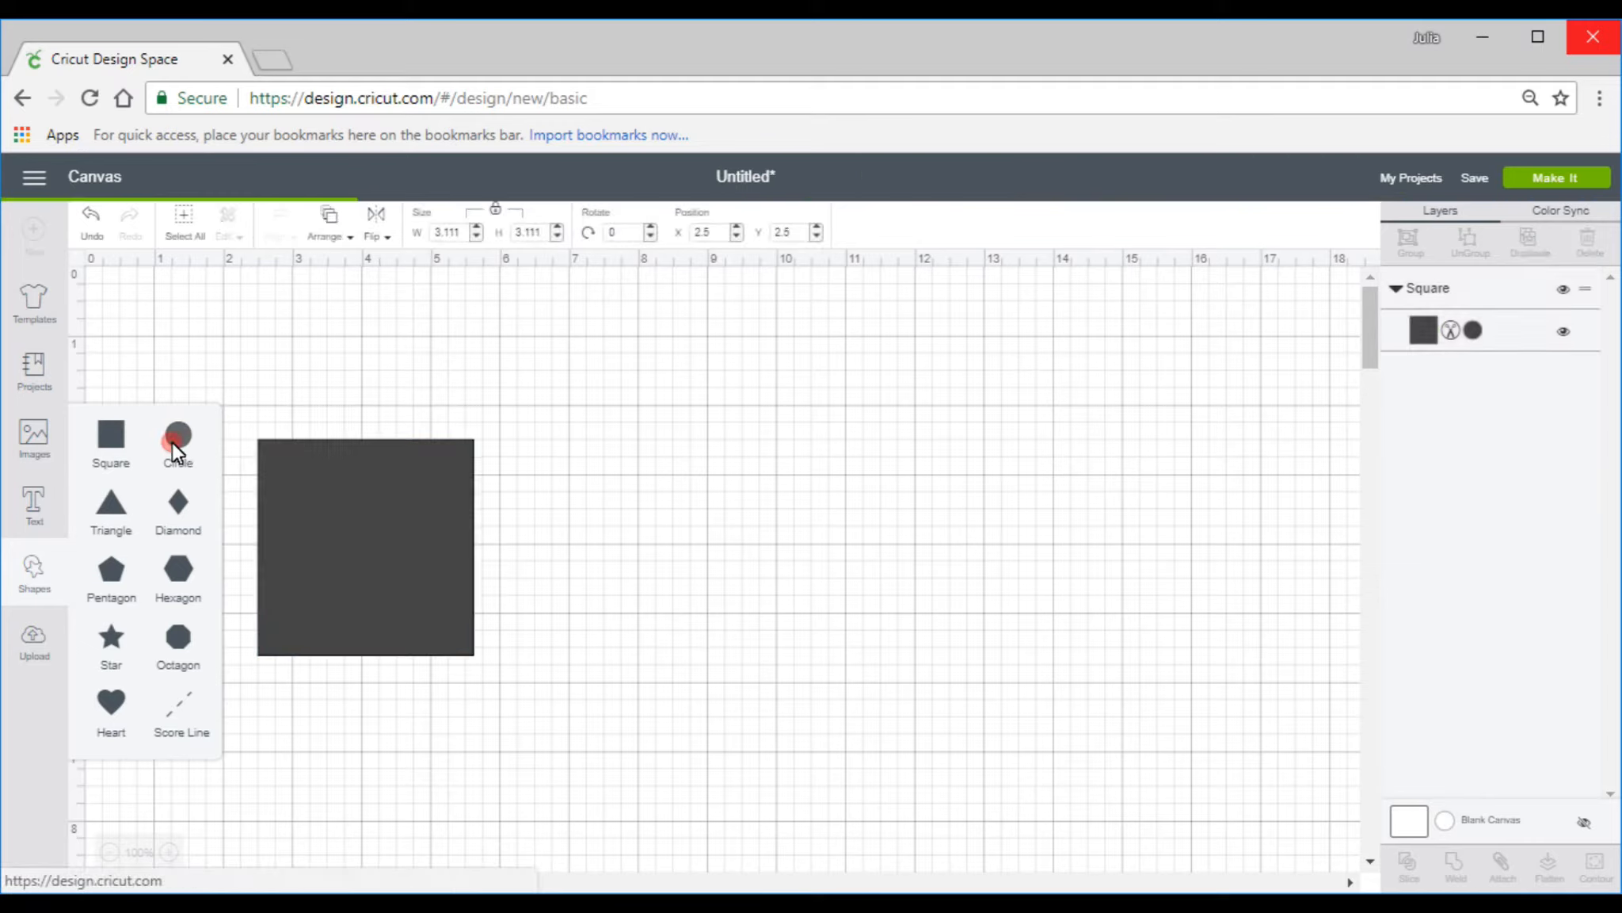
pyautogui.moveTo(472, 556); pyautogui.dragTo(637, 469)
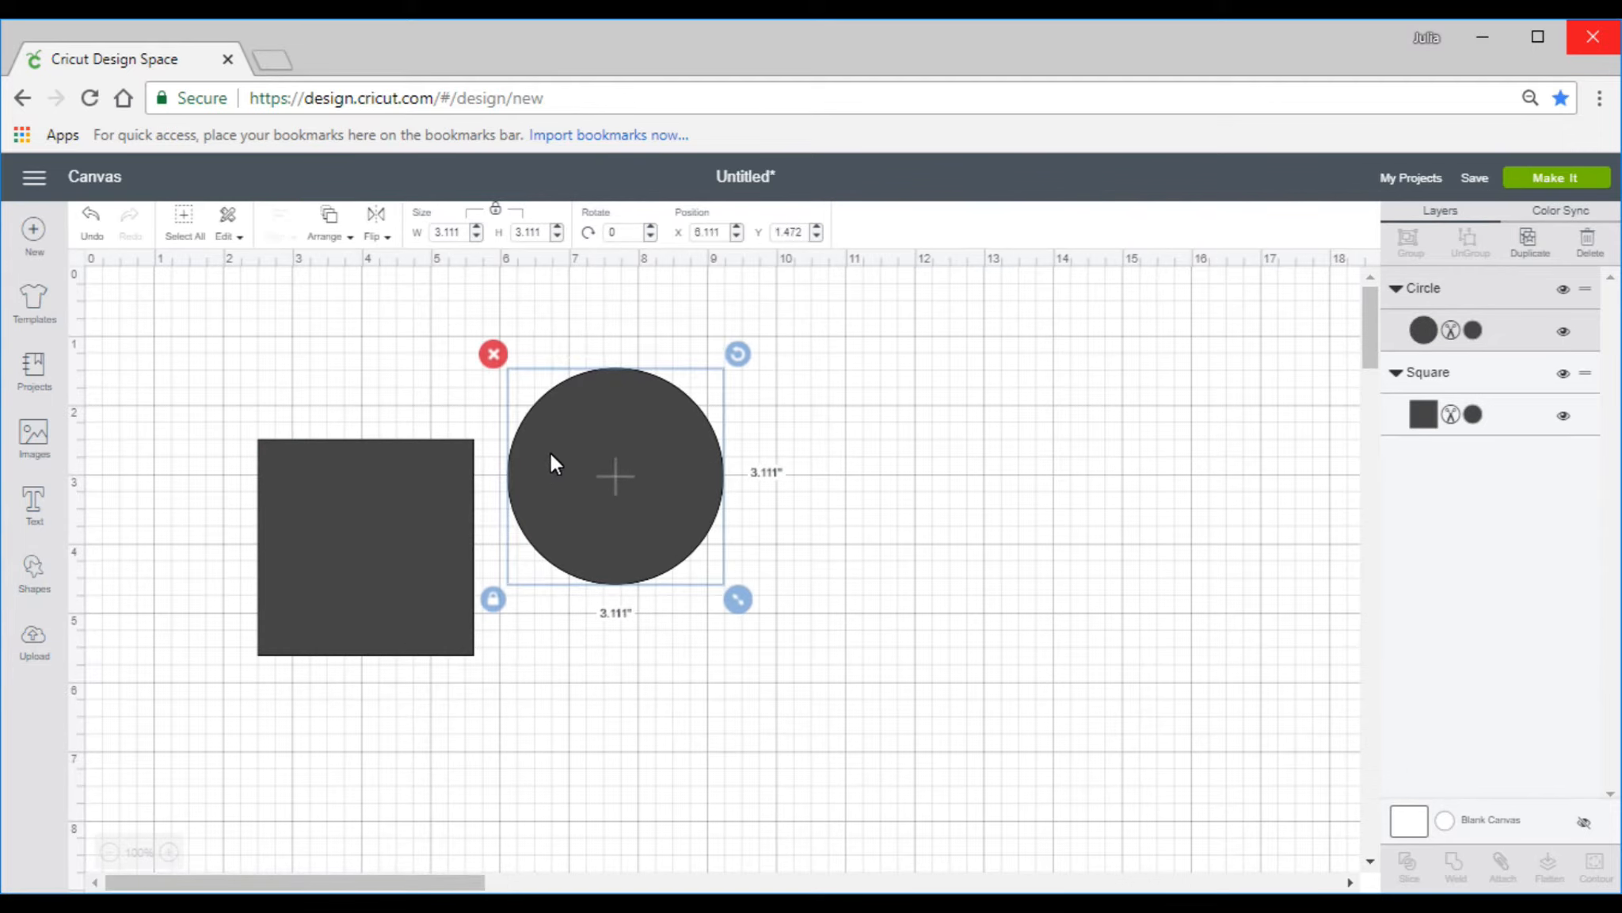
pyautogui.moveTo(591, 460); pyautogui.dragTo(493, 467)
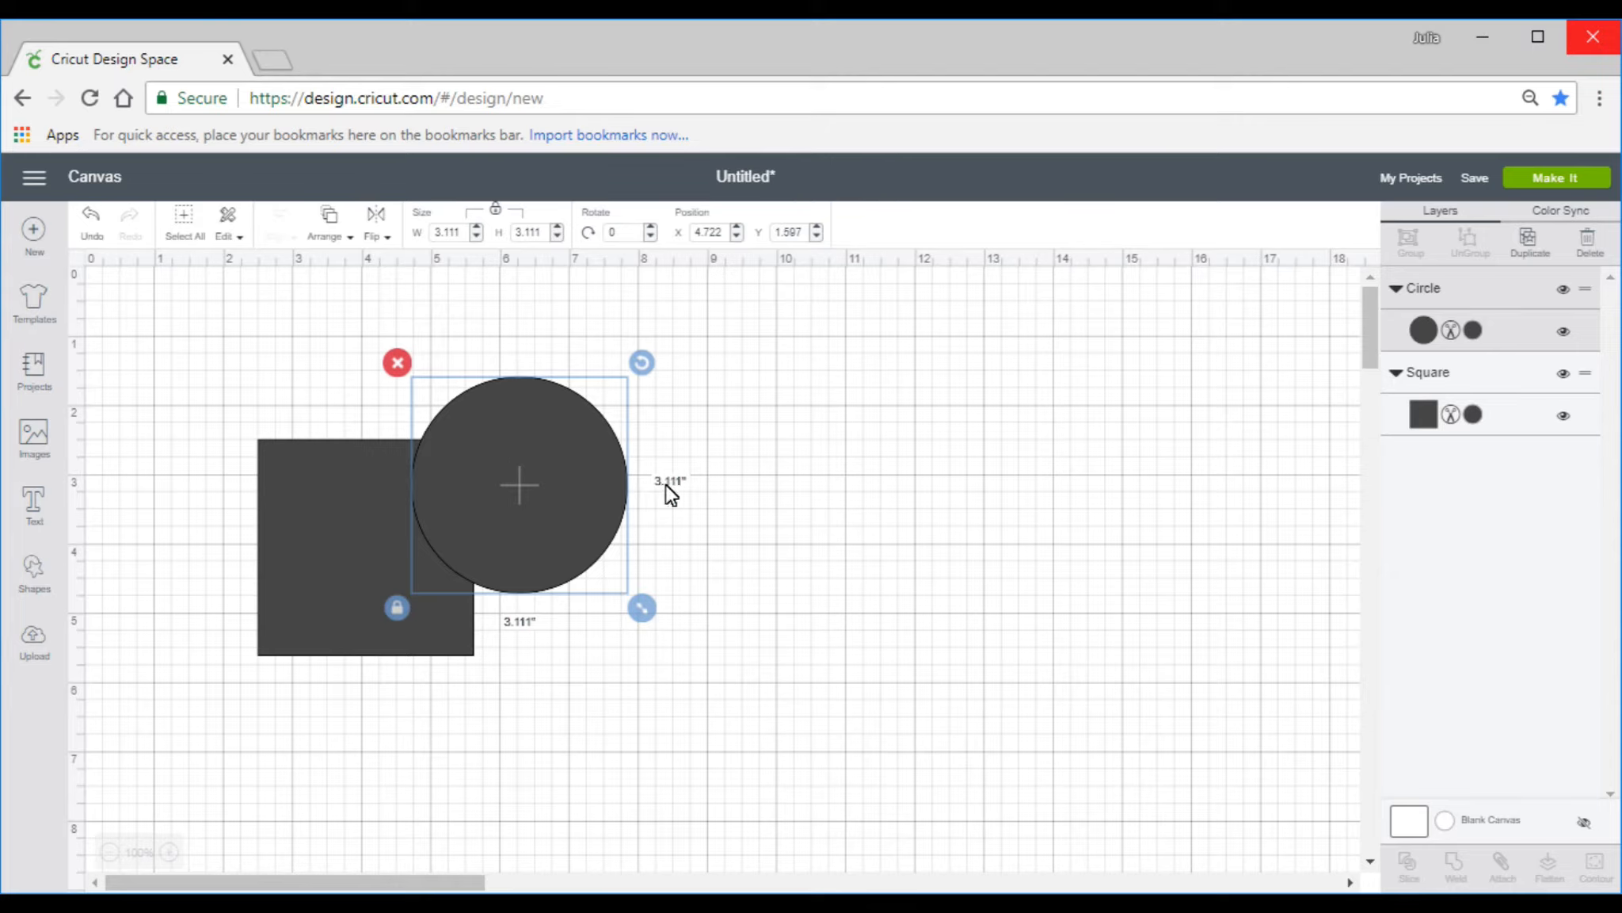
# - Weld the overlapping square and circle into a single shape
pyautogui.click(357, 502)
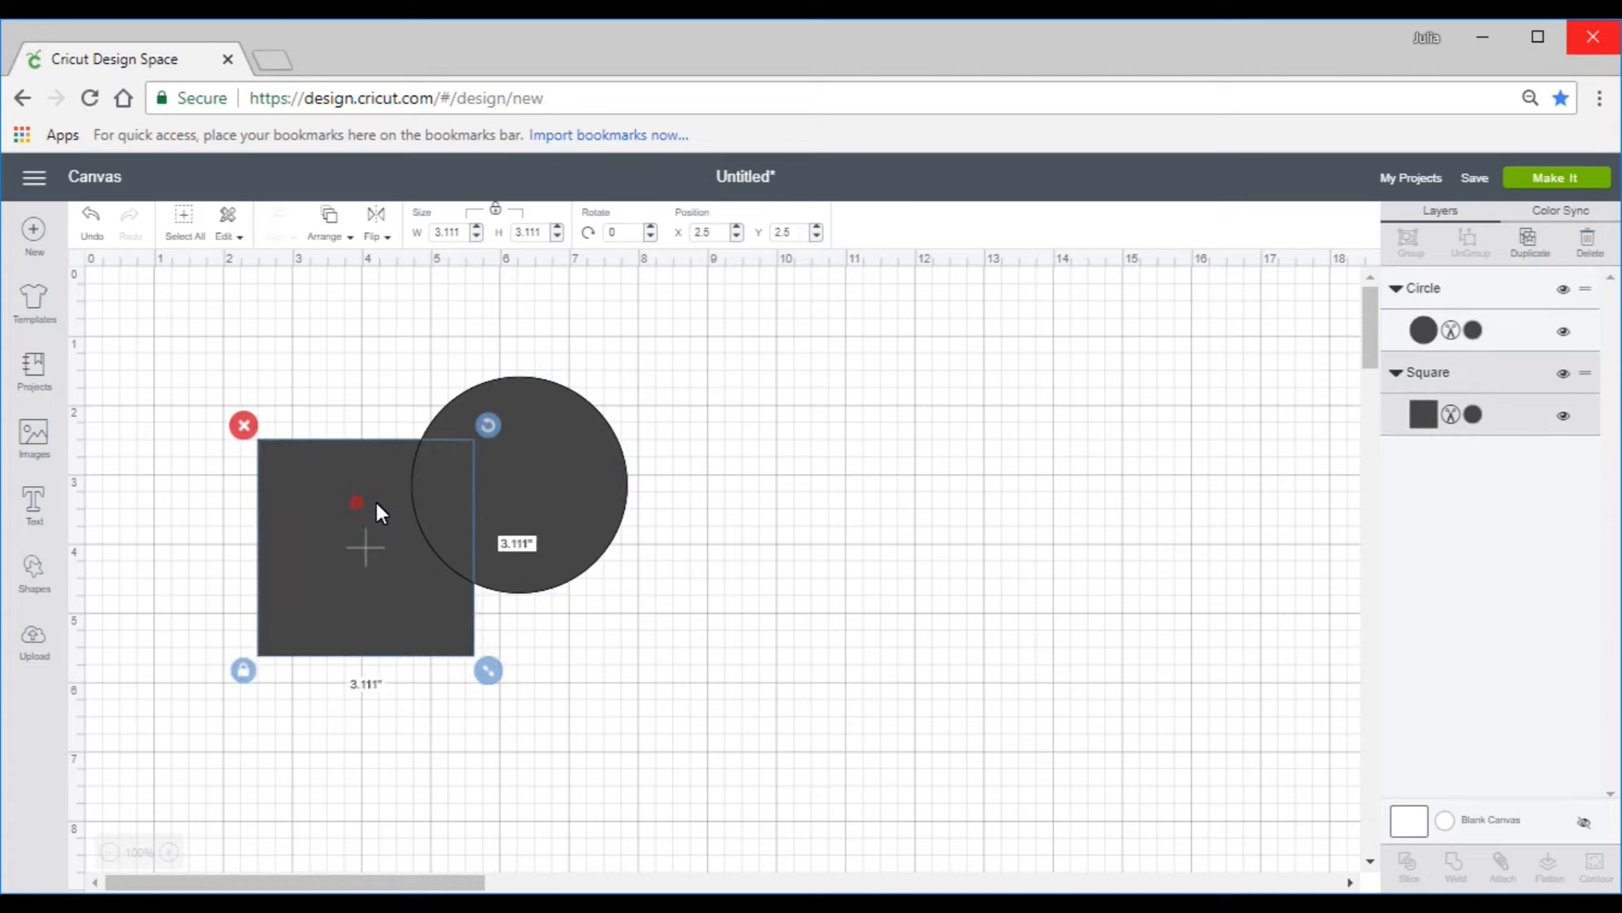
pyautogui.click(521, 483)
pyautogui.moveTo(261, 348); pyautogui.dragTo(558, 618)
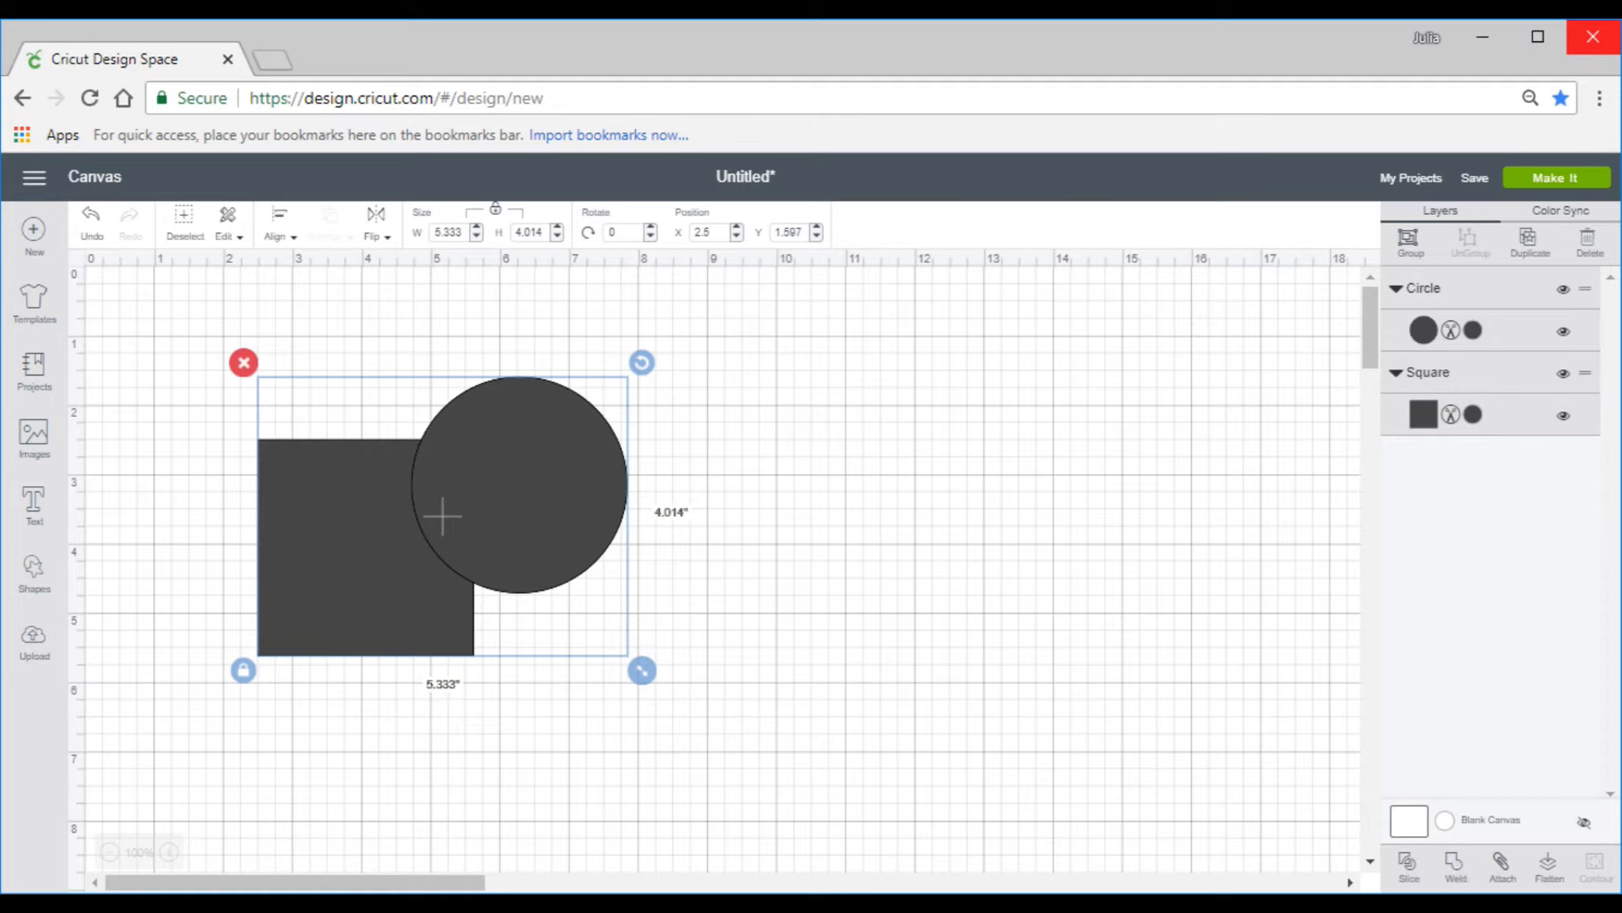
pyautogui.click(1455, 867)
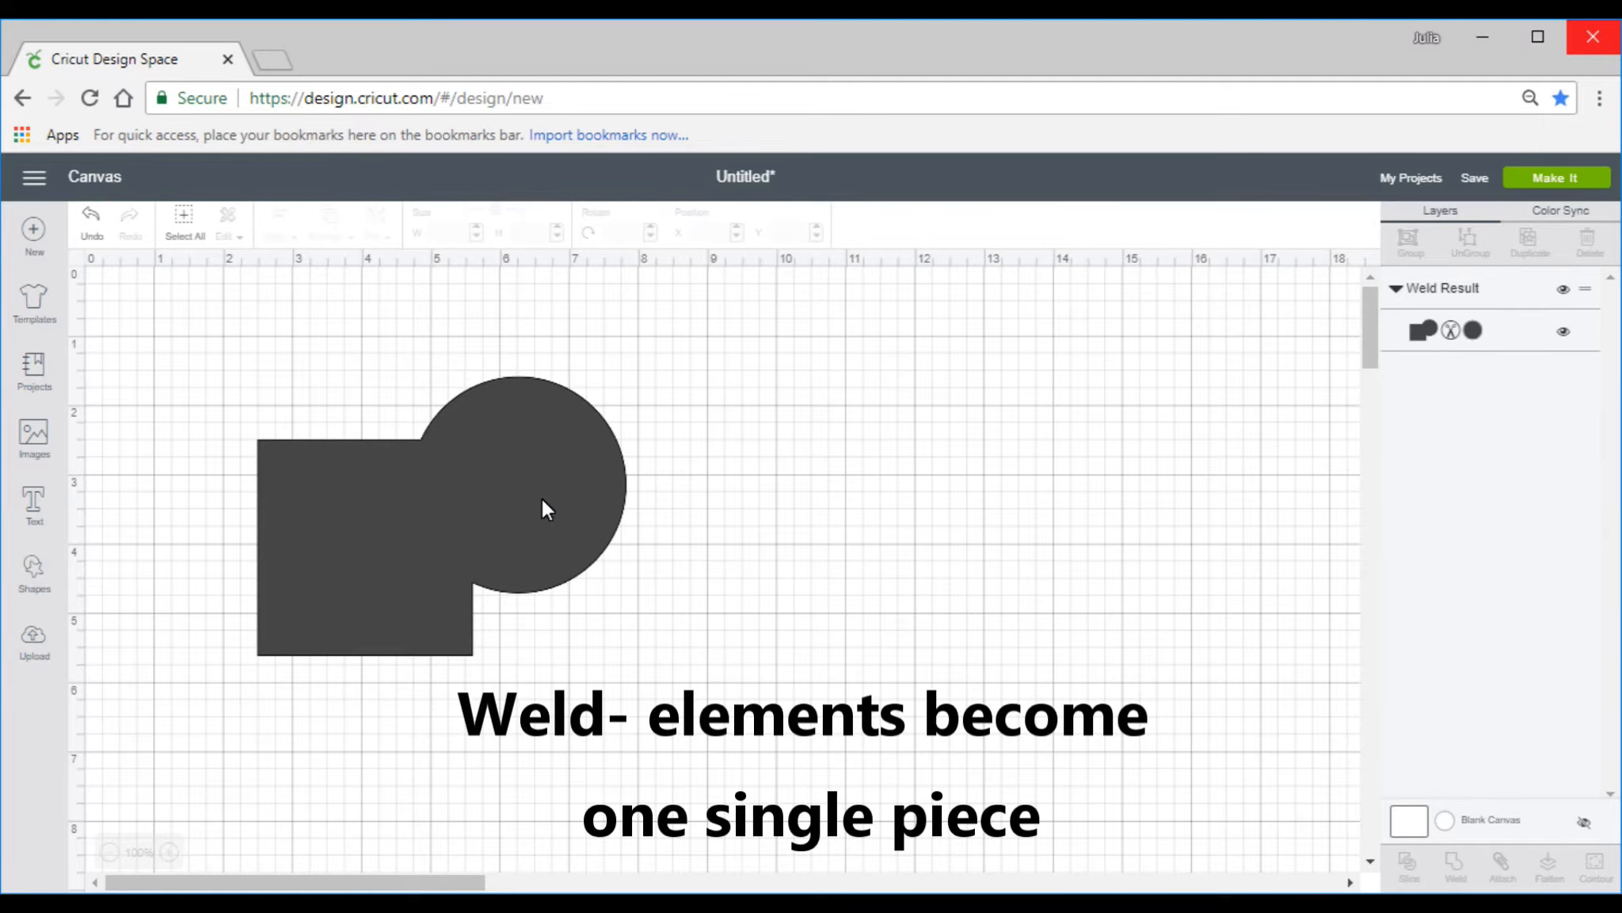
# - Preview the welded shape on the cutting mat, shifting it slightly, and undo the weld back on the canvas
pyautogui.click(1536, 183)
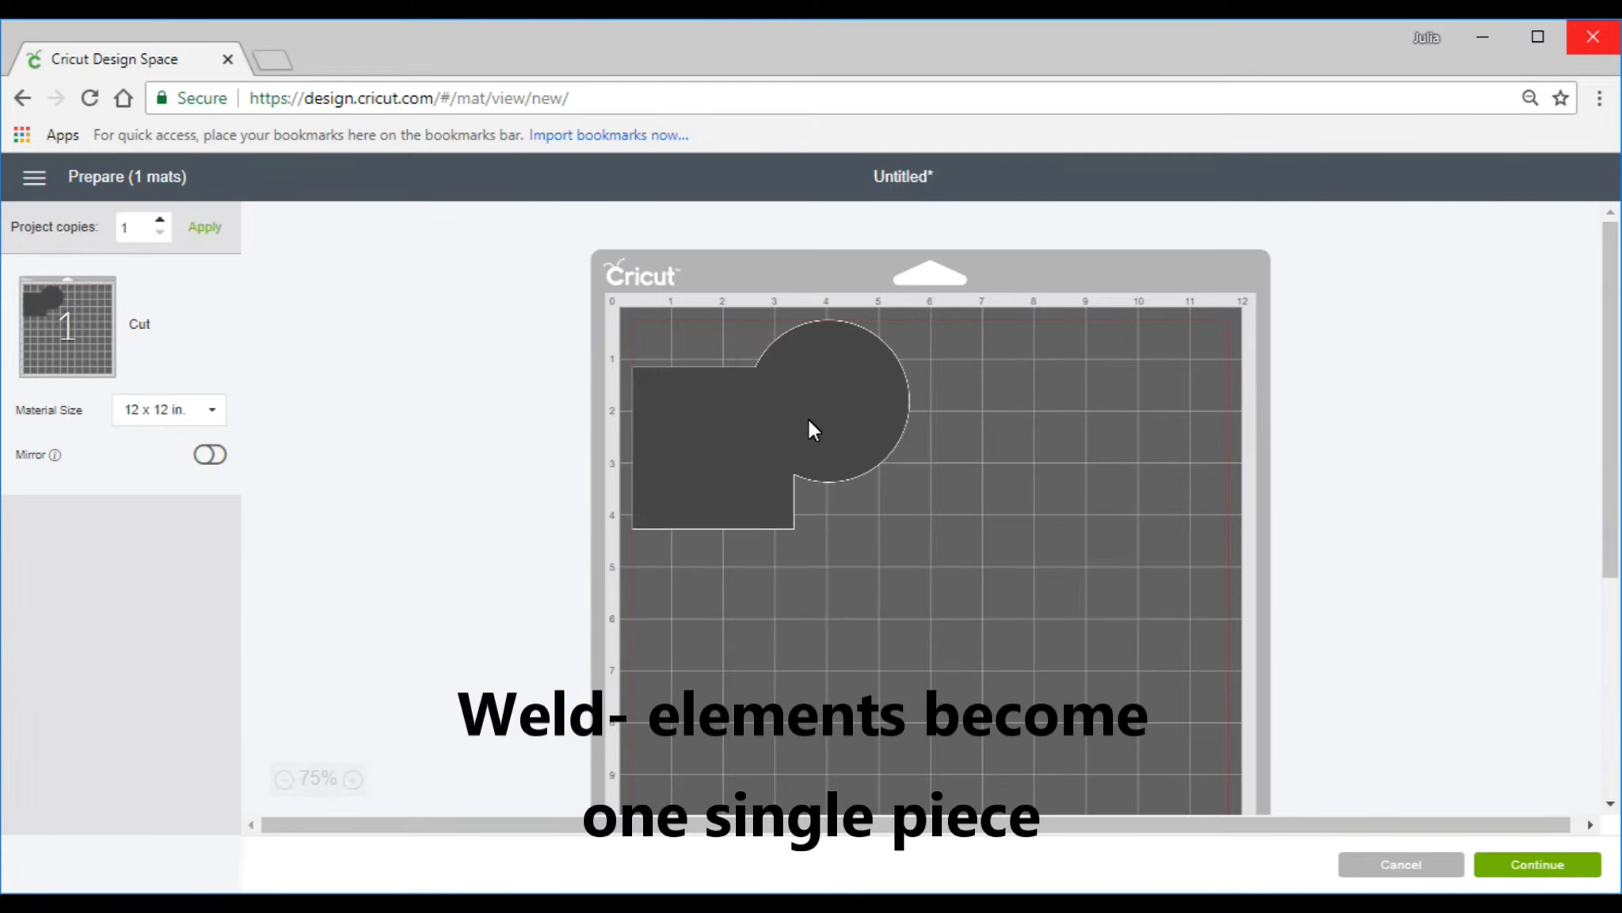
pyautogui.moveTo(807, 460); pyautogui.dragTo(847, 434)
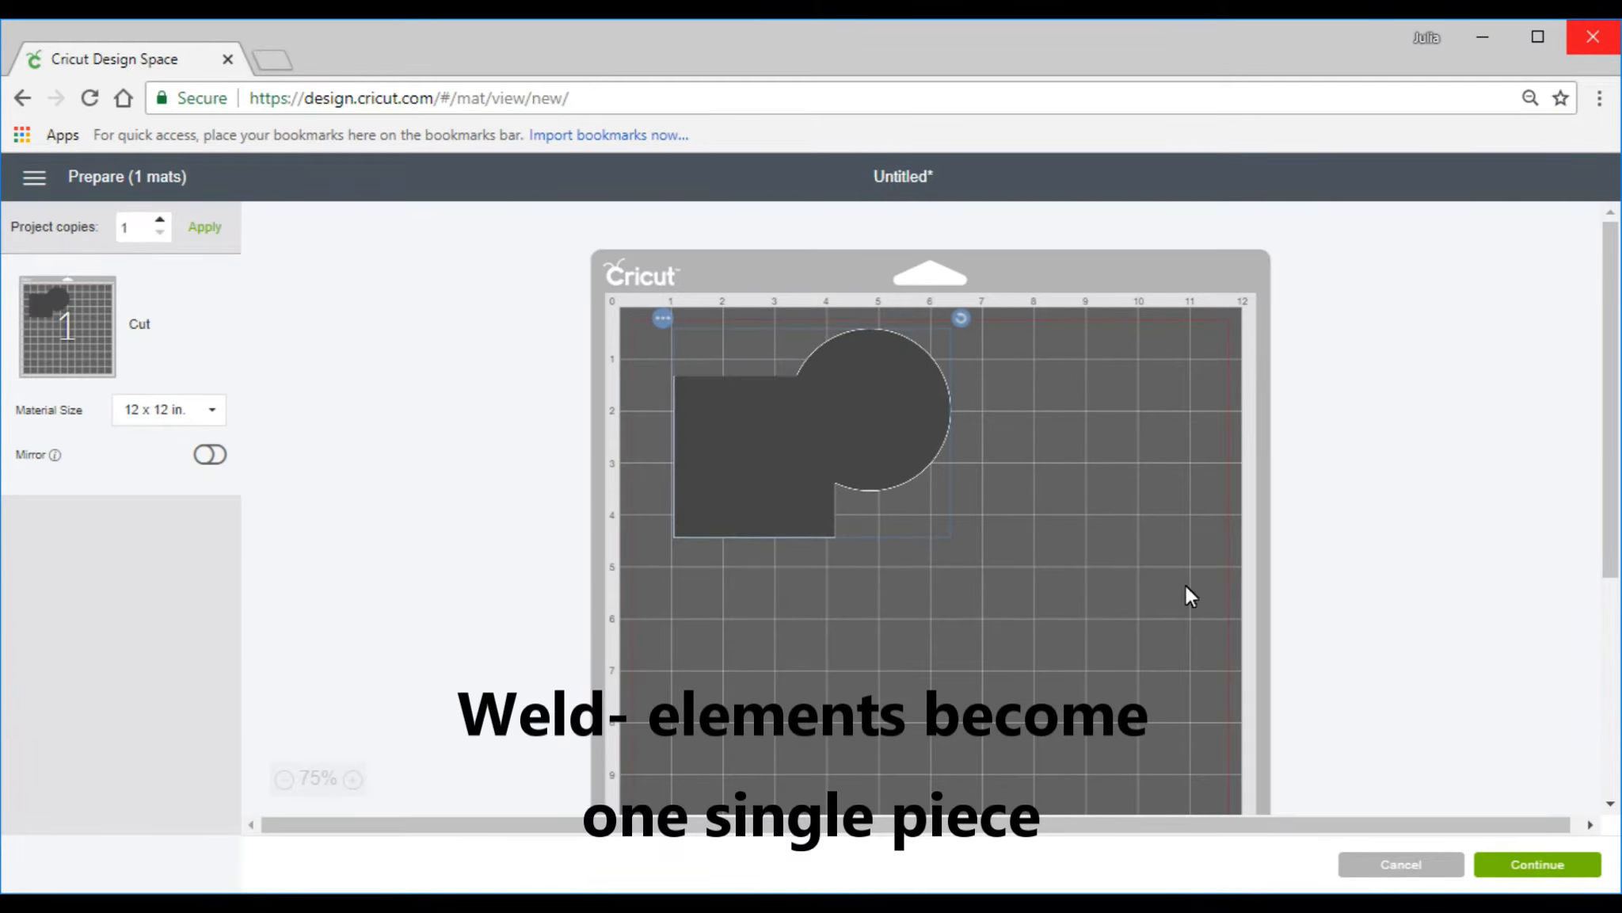
pyautogui.click(1418, 865)
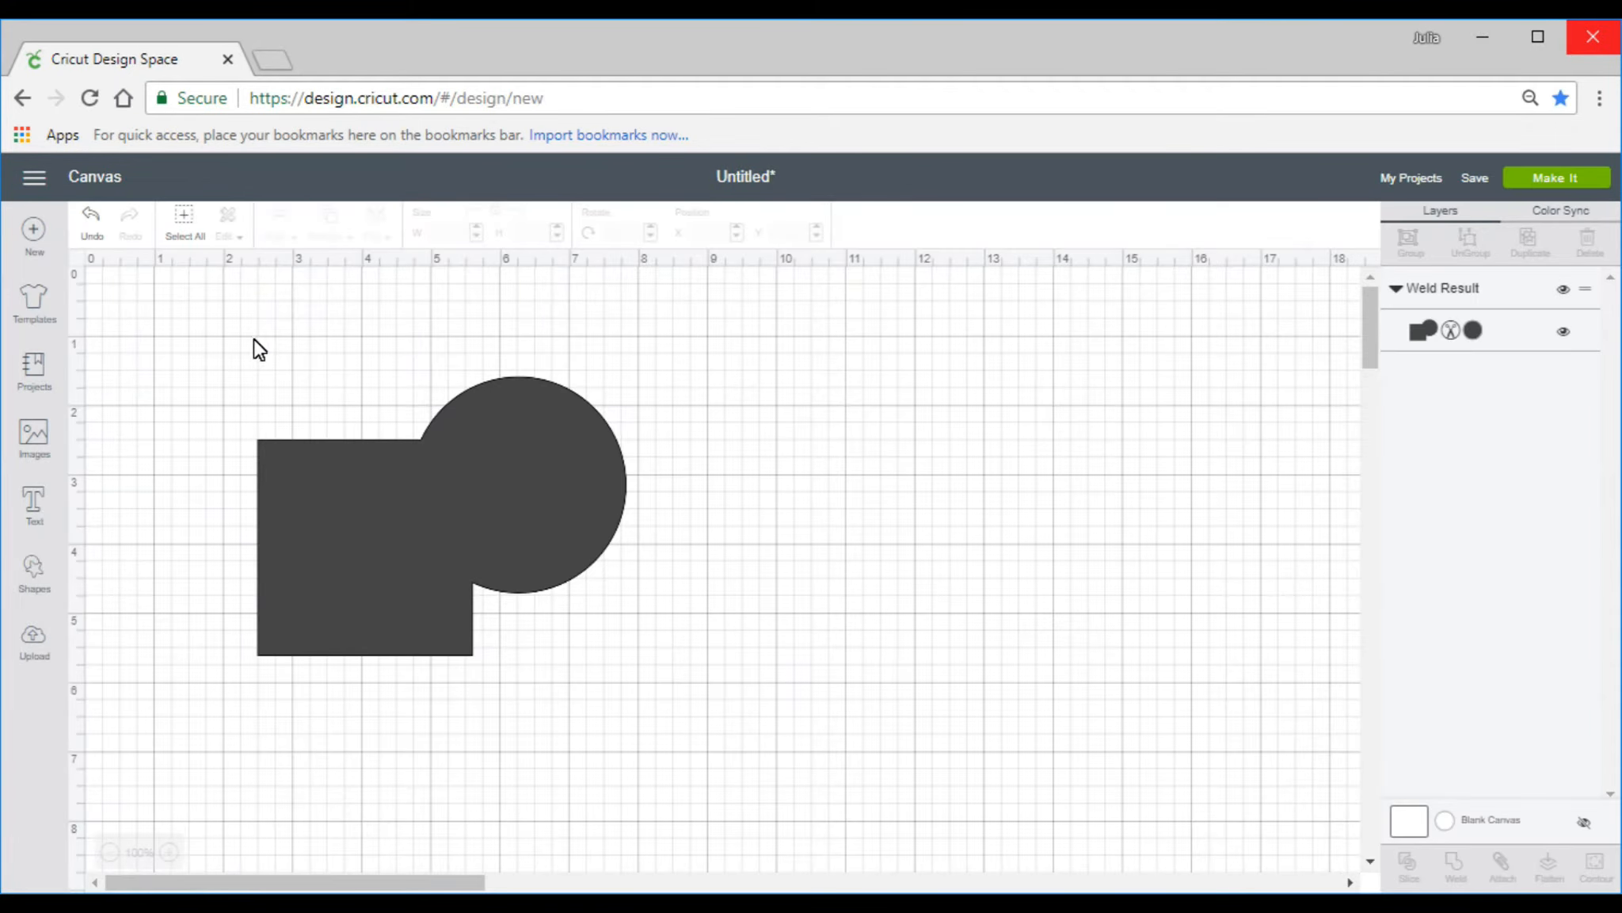
pyautogui.hotkey('ctrl', 'z')
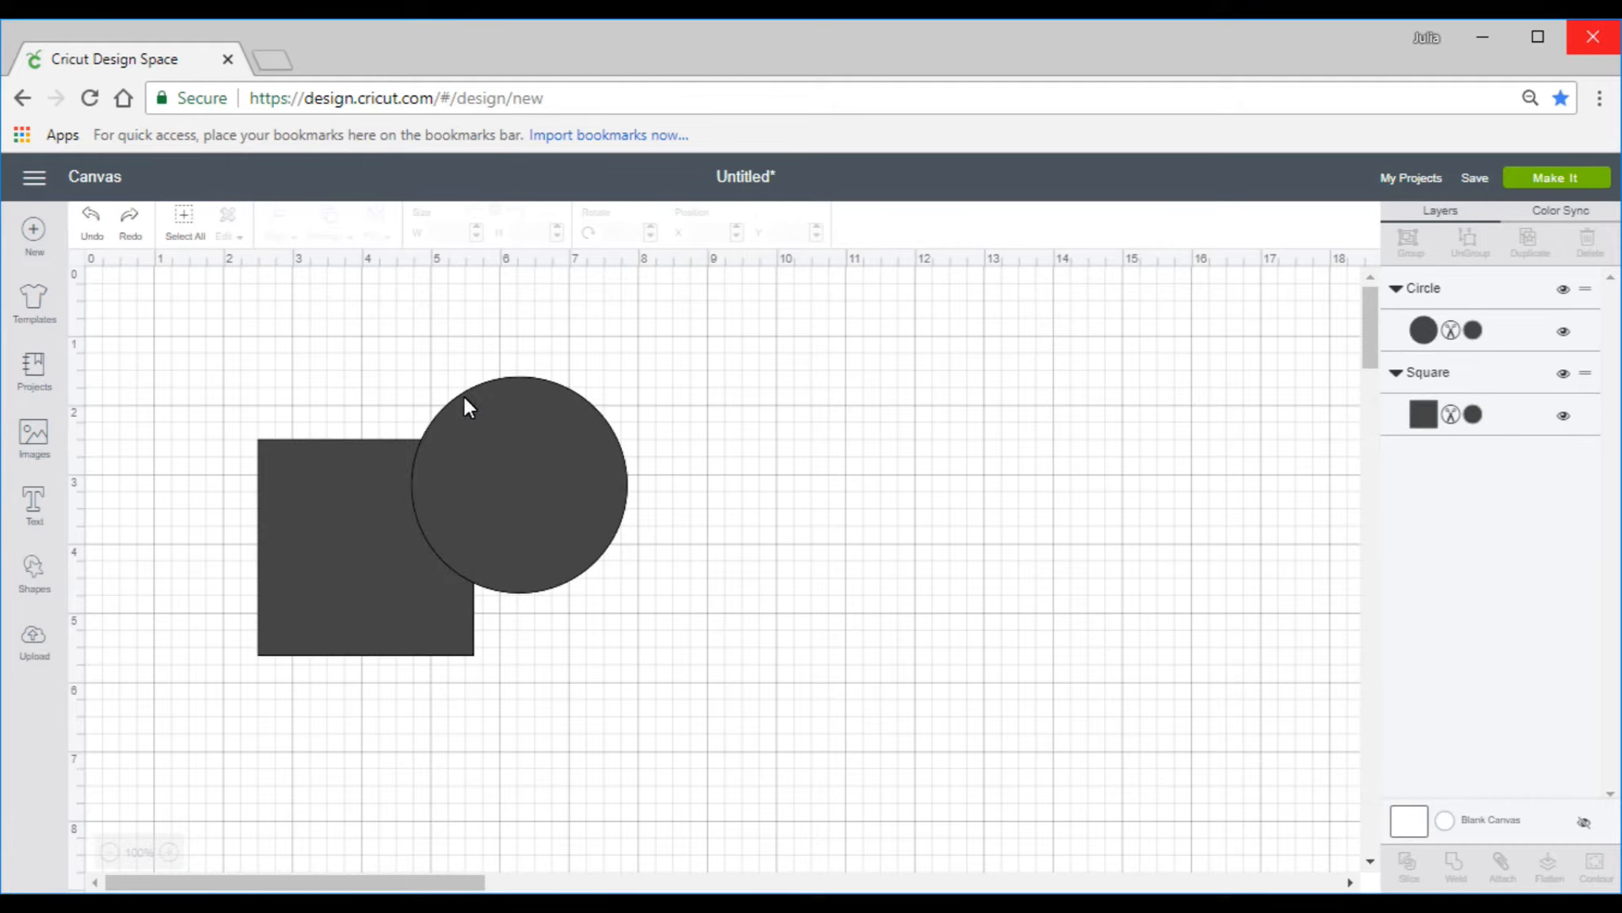
# - Attach the square and circle, and preview their arrangement on the cutting mat before returning to the canvas
pyautogui.moveTo(246, 351); pyautogui.dragTo(671, 651)
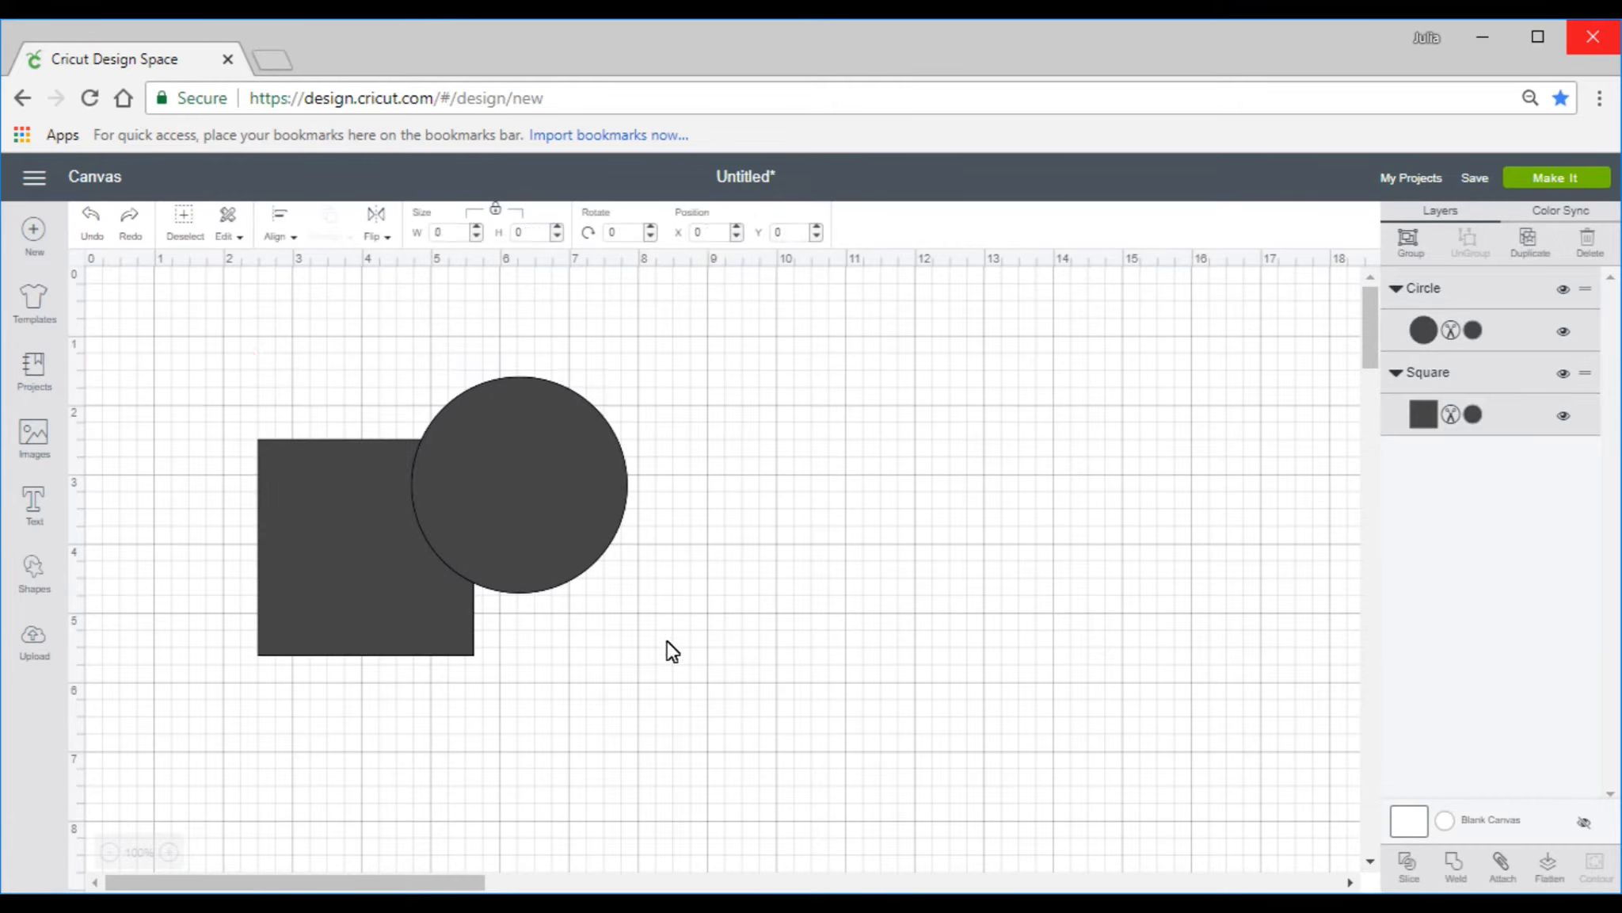
pyautogui.click(1502, 865)
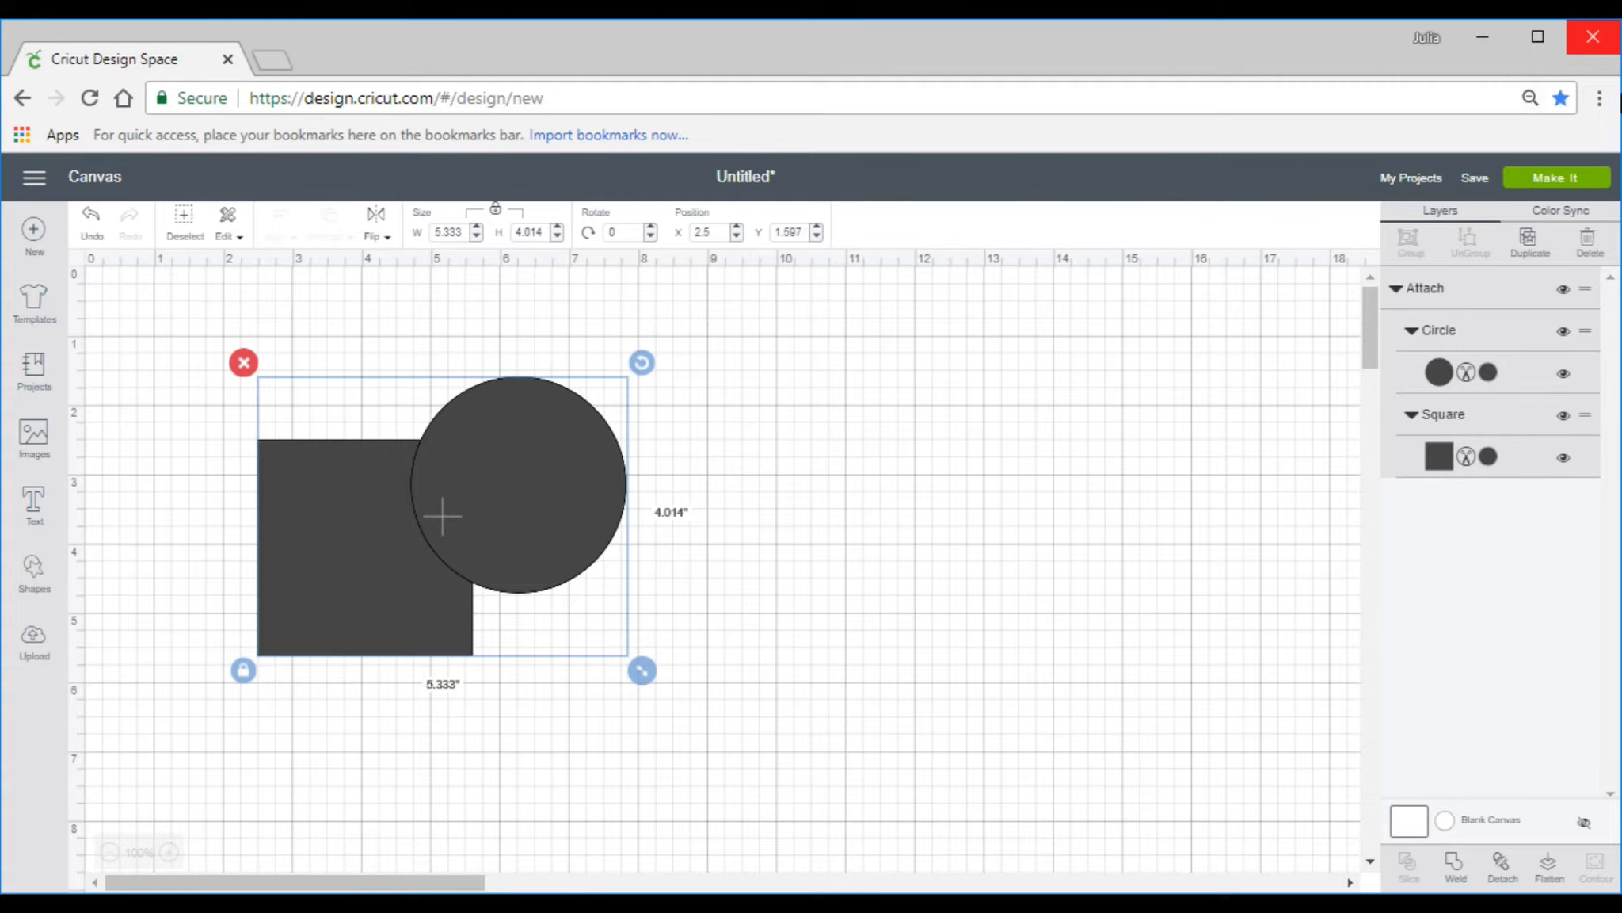
pyautogui.click(1562, 179)
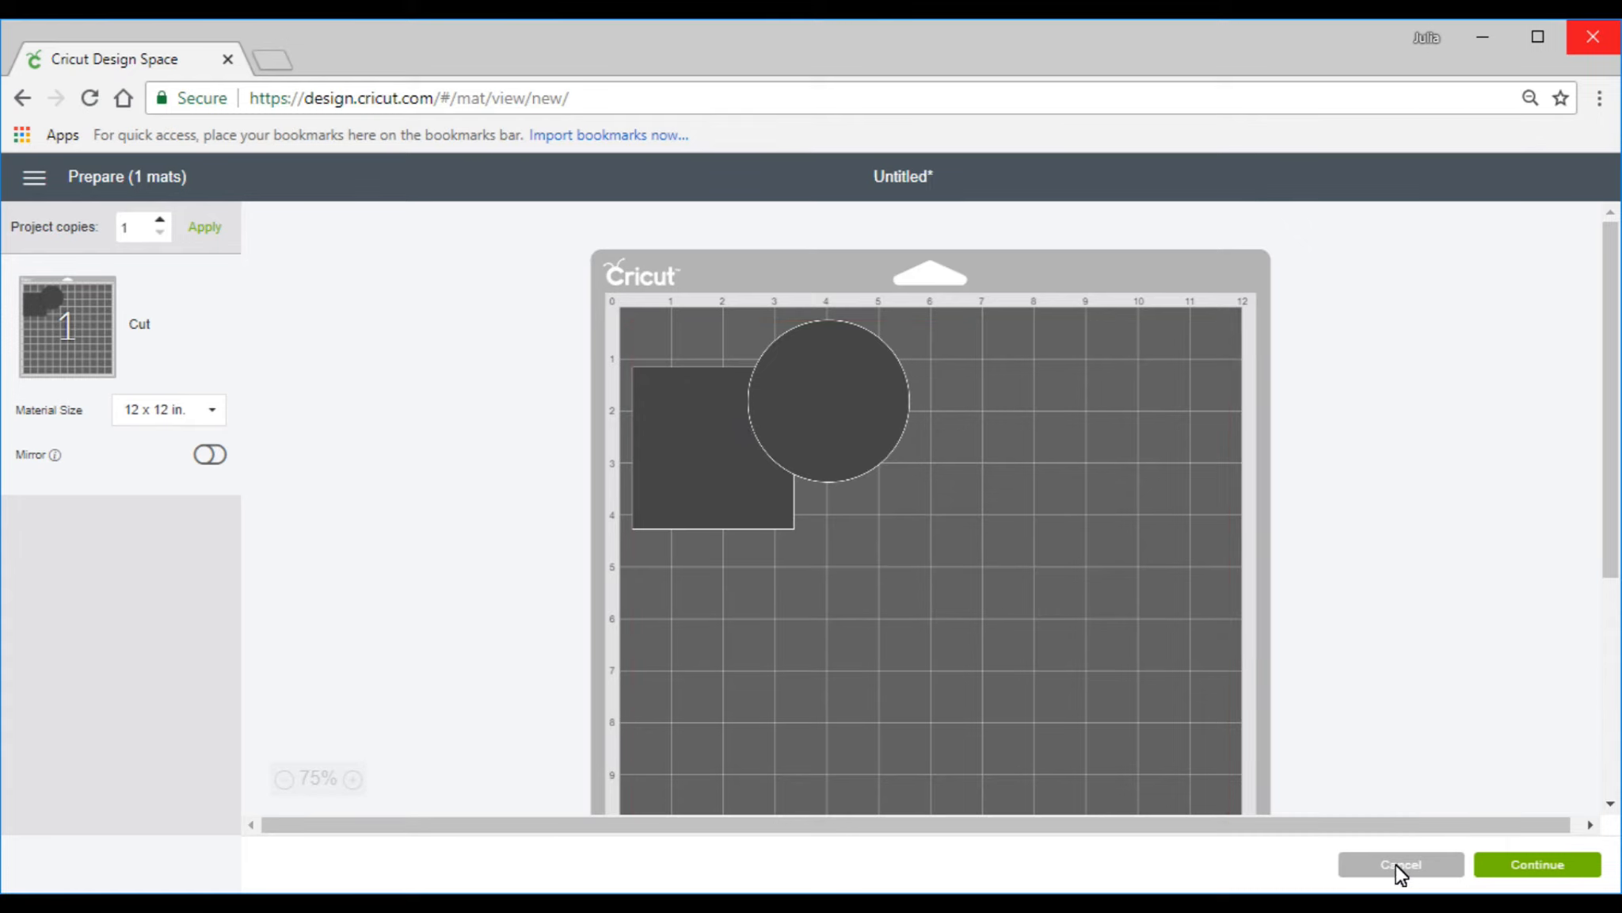
pyautogui.click(1368, 864)
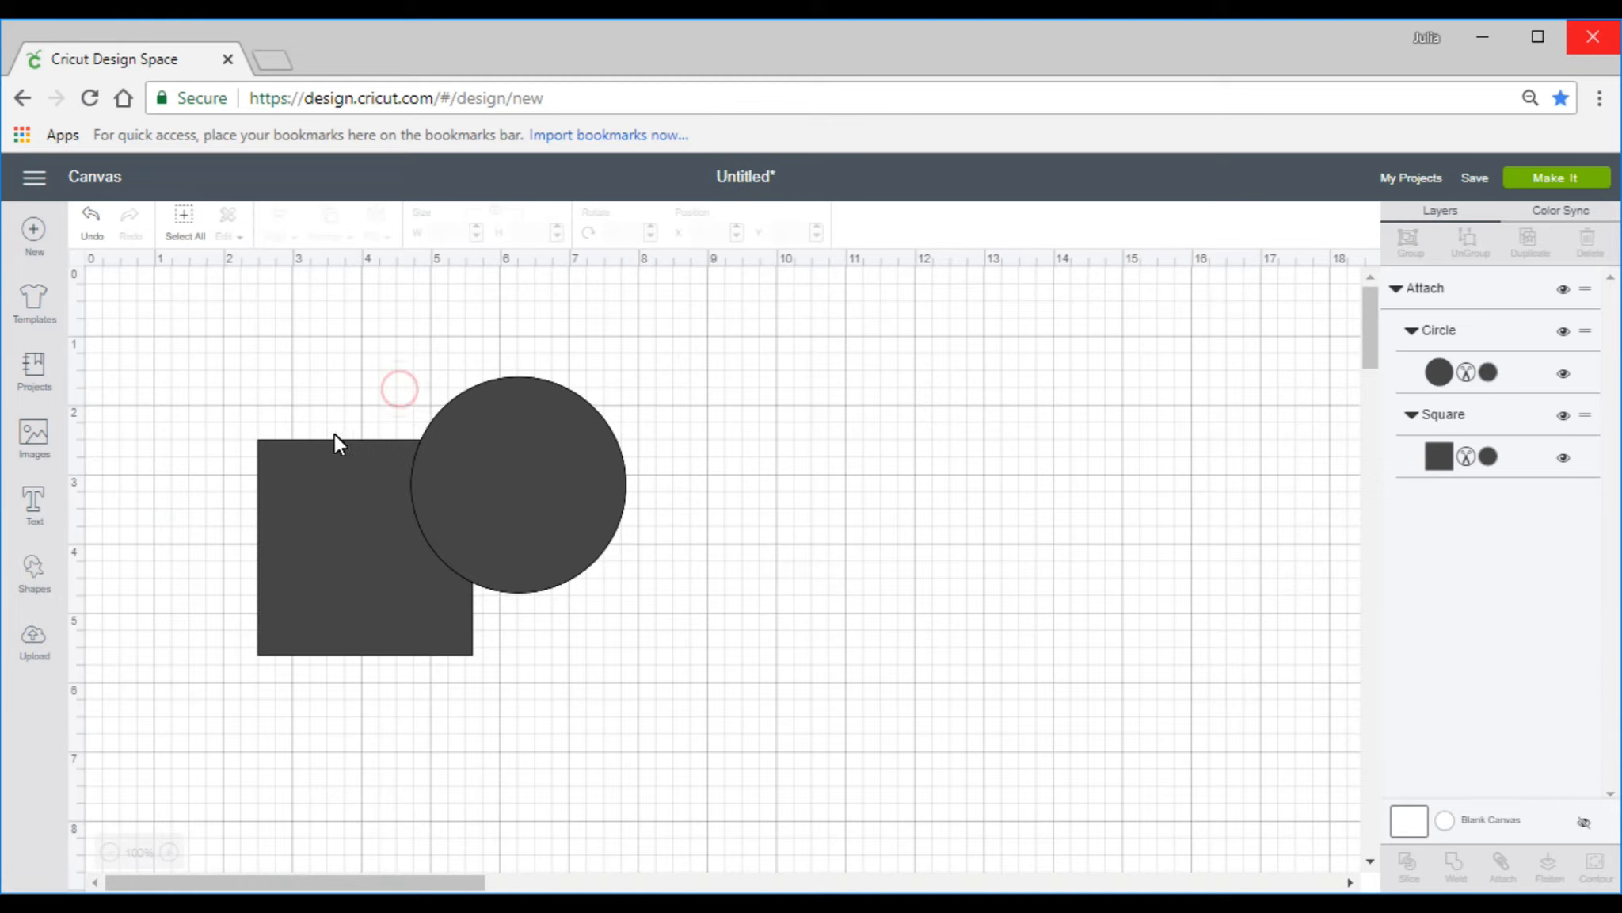
# - Detach the attached square and circle into separate layers
pyautogui.click(1443, 291)
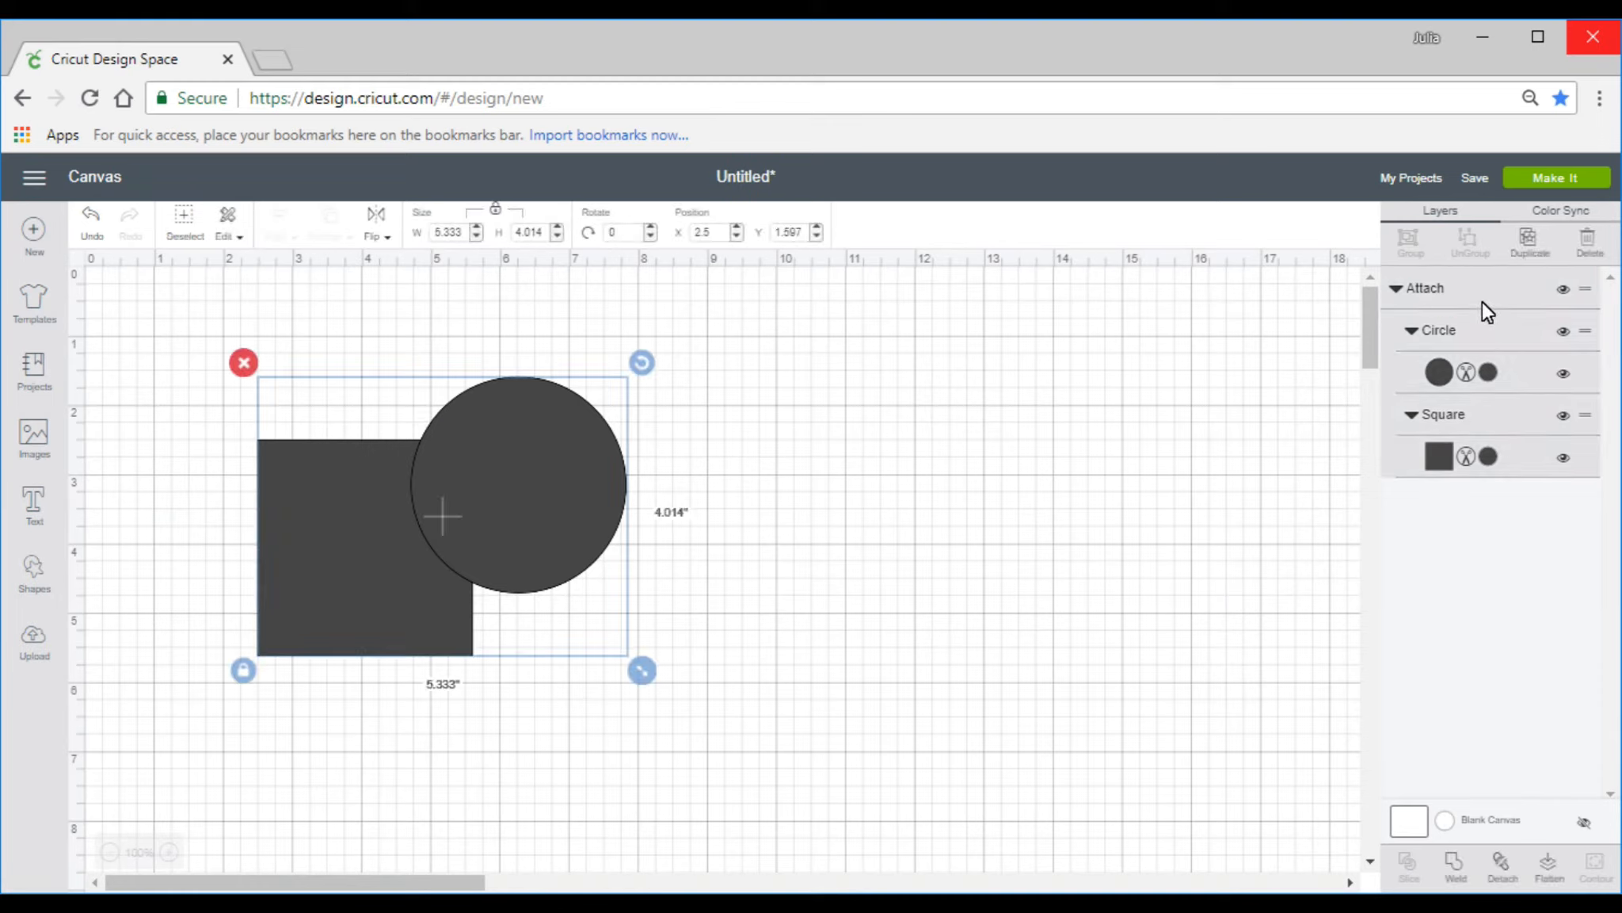
pyautogui.click(1453, 290)
pyautogui.click(1505, 871)
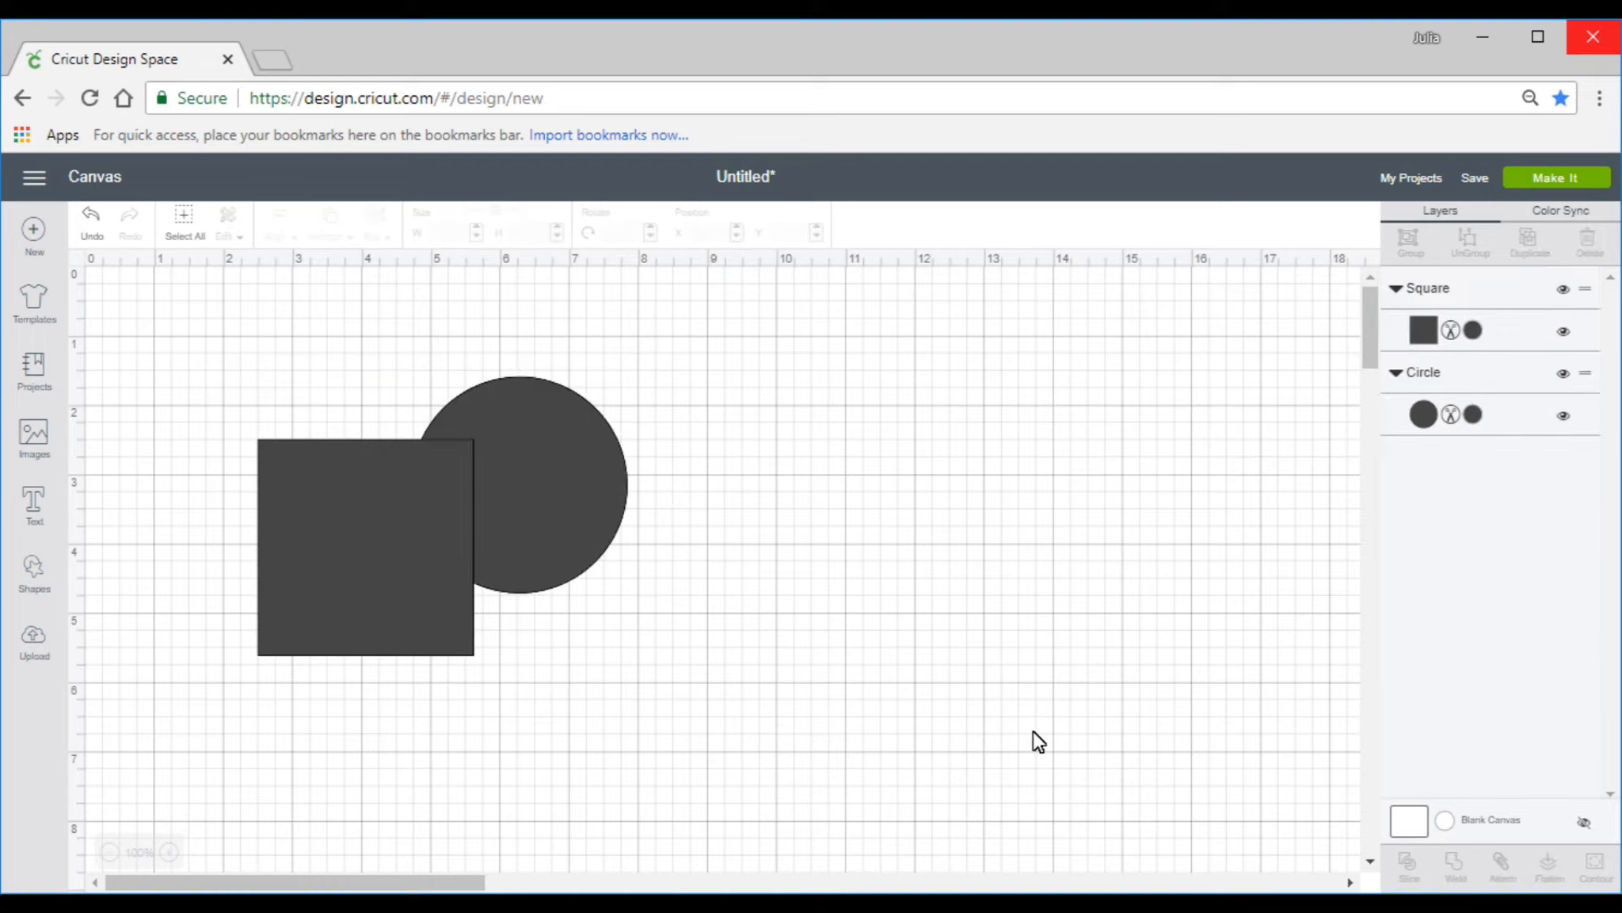
# - Move the circle to the front so that it lies over the square
pyautogui.click(488, 443)
pyautogui.click(333, 225)
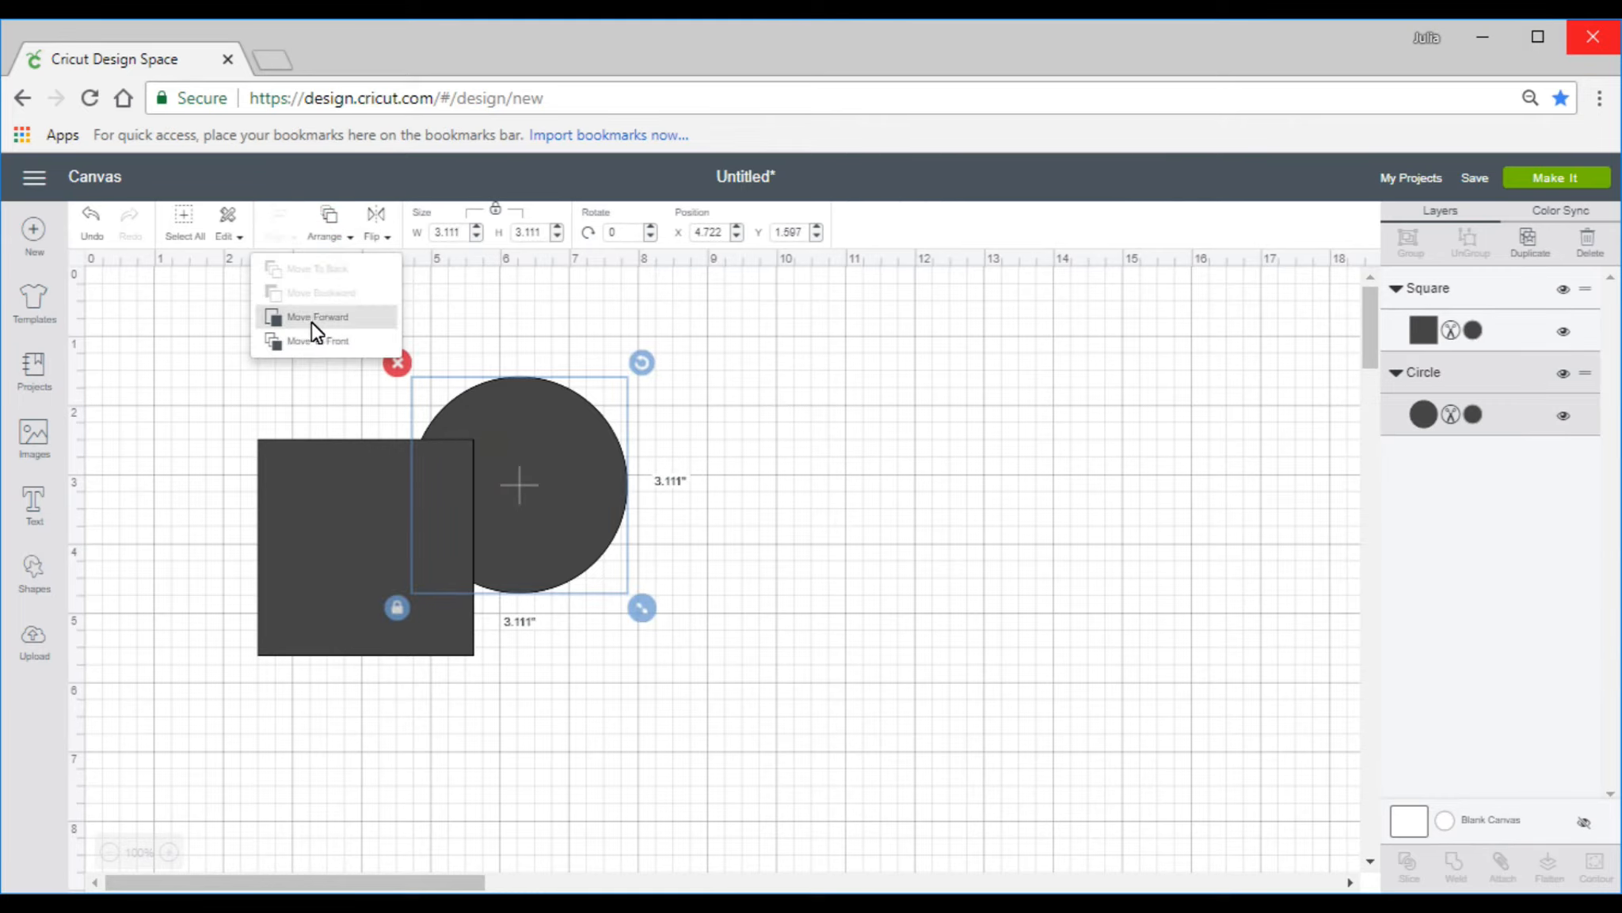
pyautogui.click(317, 343)
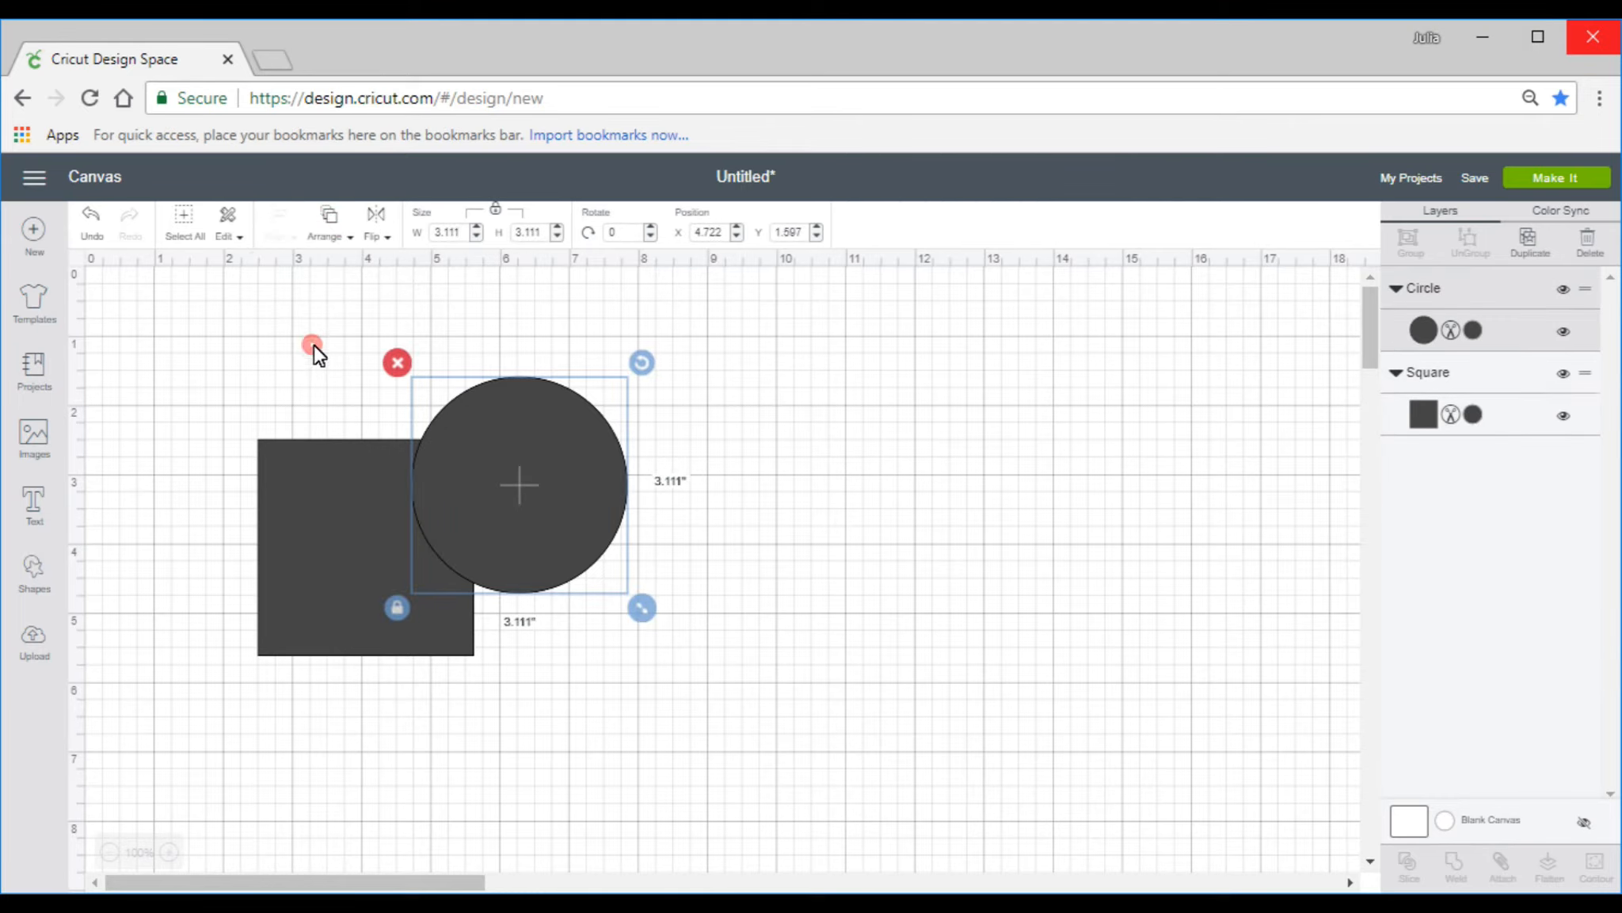
pyautogui.click(755, 501)
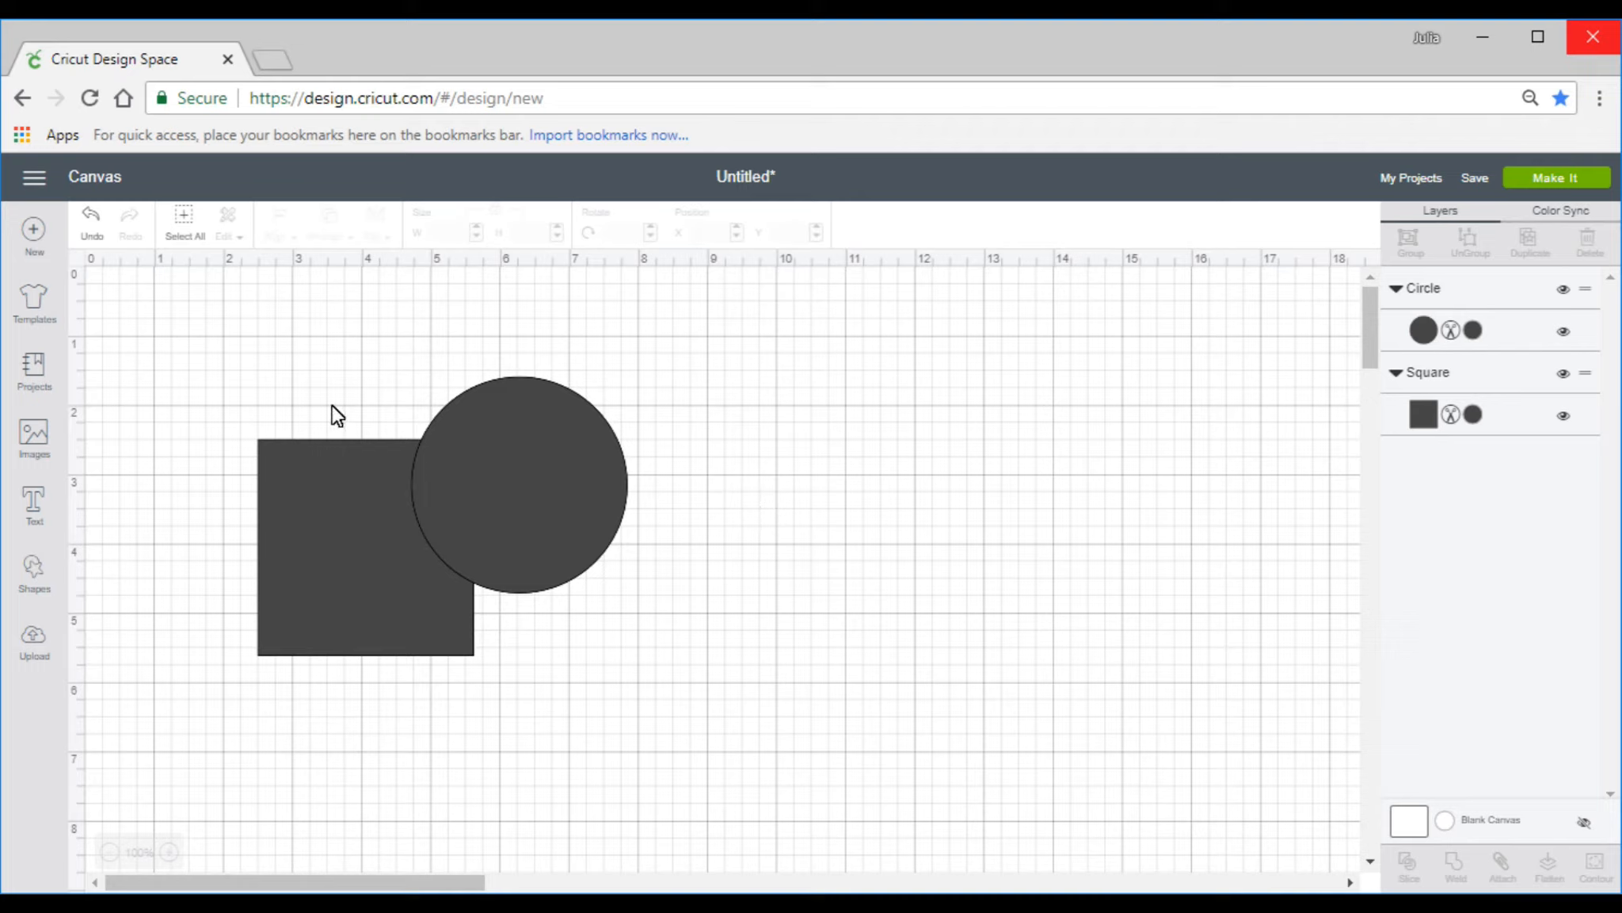
# - Group the square and circle, and move the group up and right to about X 3.278, Y 0.931
pyautogui.moveTo(257, 362); pyautogui.dragTo(650, 649)
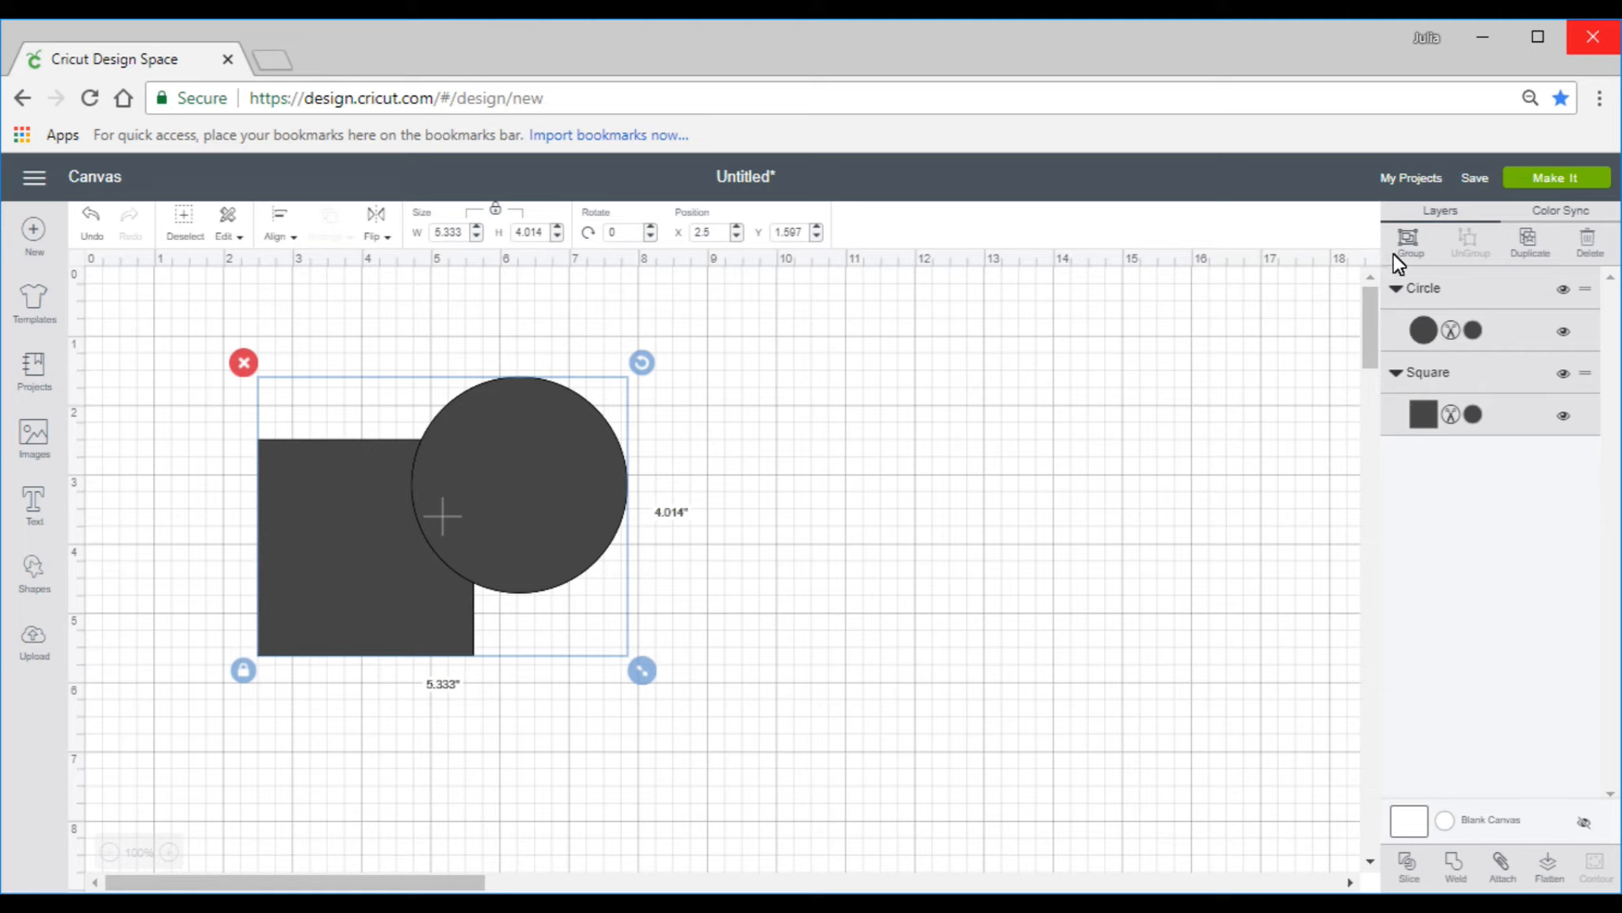
pyautogui.click(1410, 240)
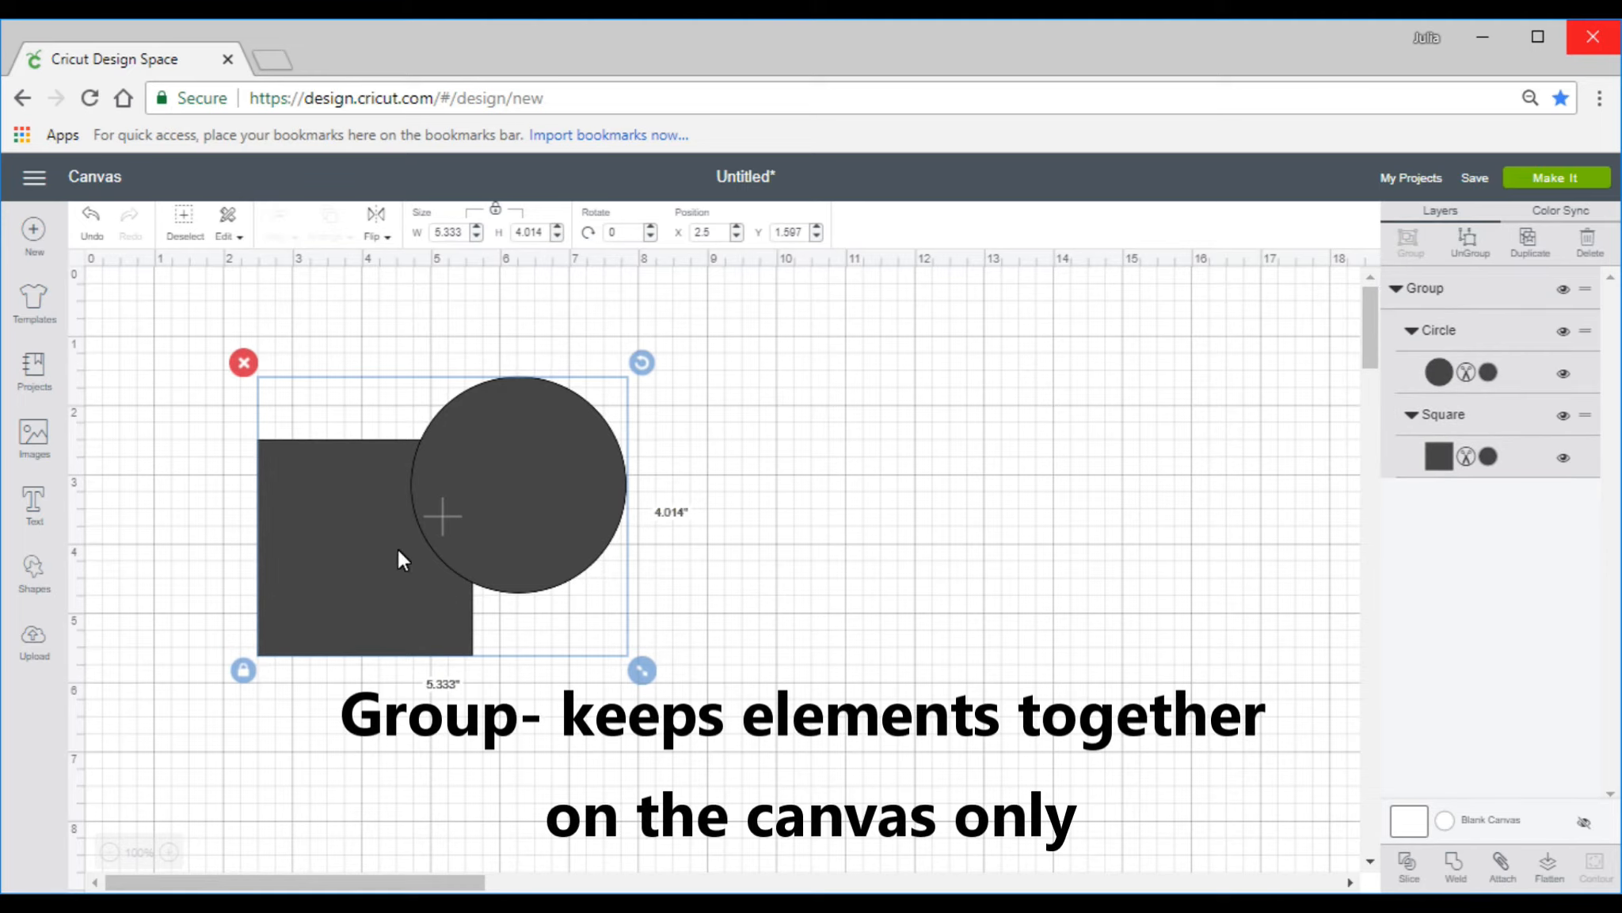
pyautogui.moveTo(471, 521); pyautogui.dragTo(531, 476)
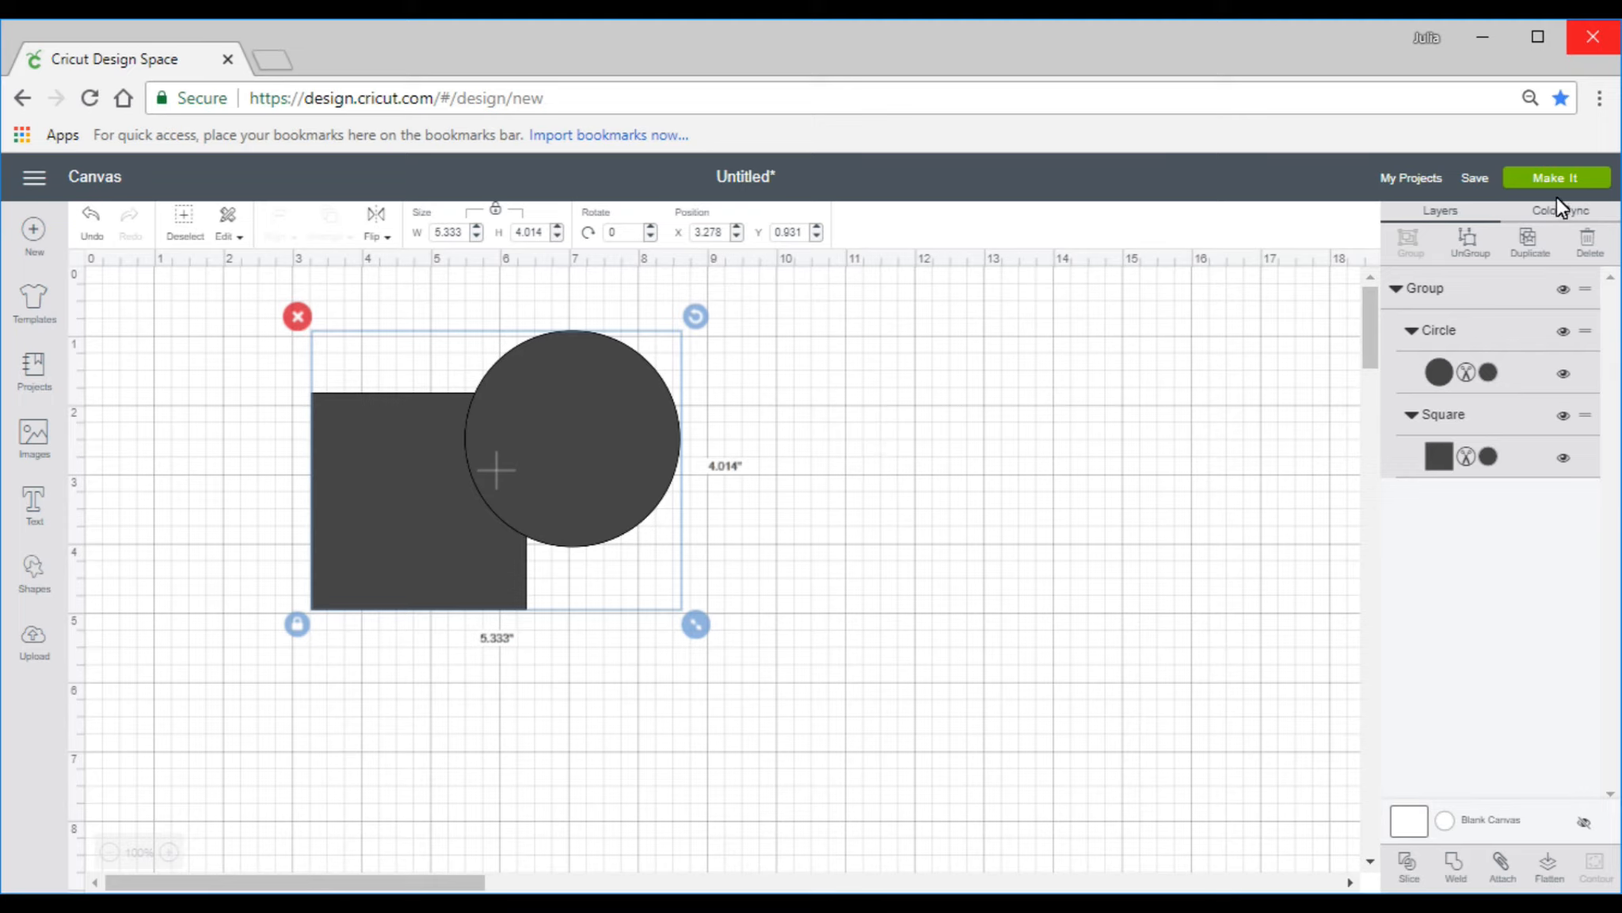
# - Preview how the grouped square and circle are laid out on the cutting mat and return to the canvas
pyautogui.click(1554, 176)
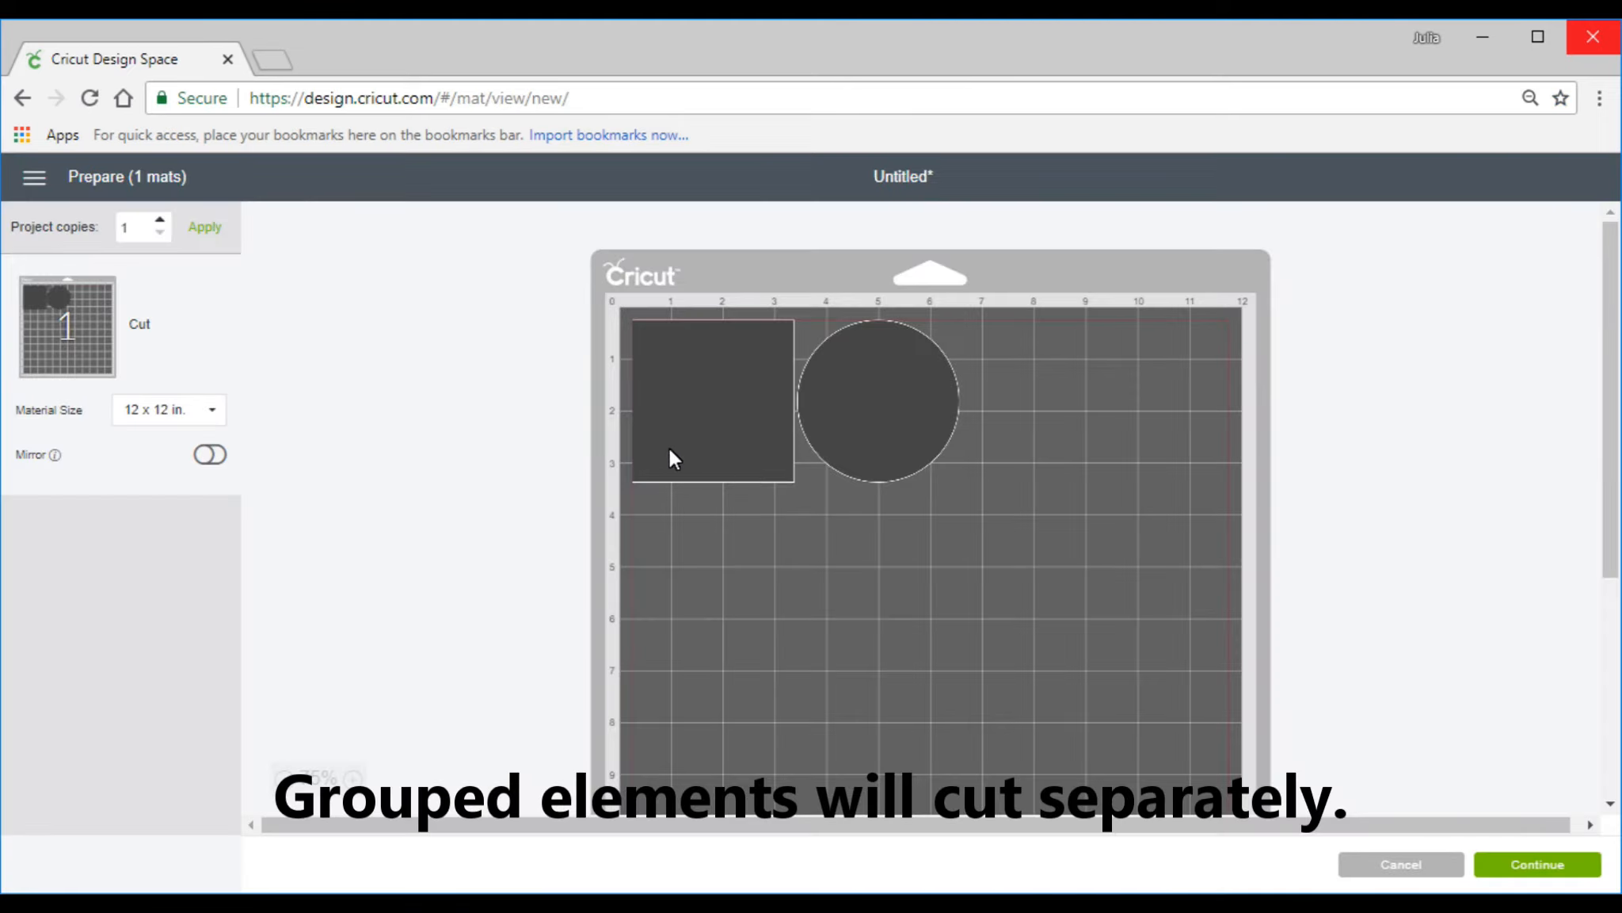
pyautogui.click(1418, 863)
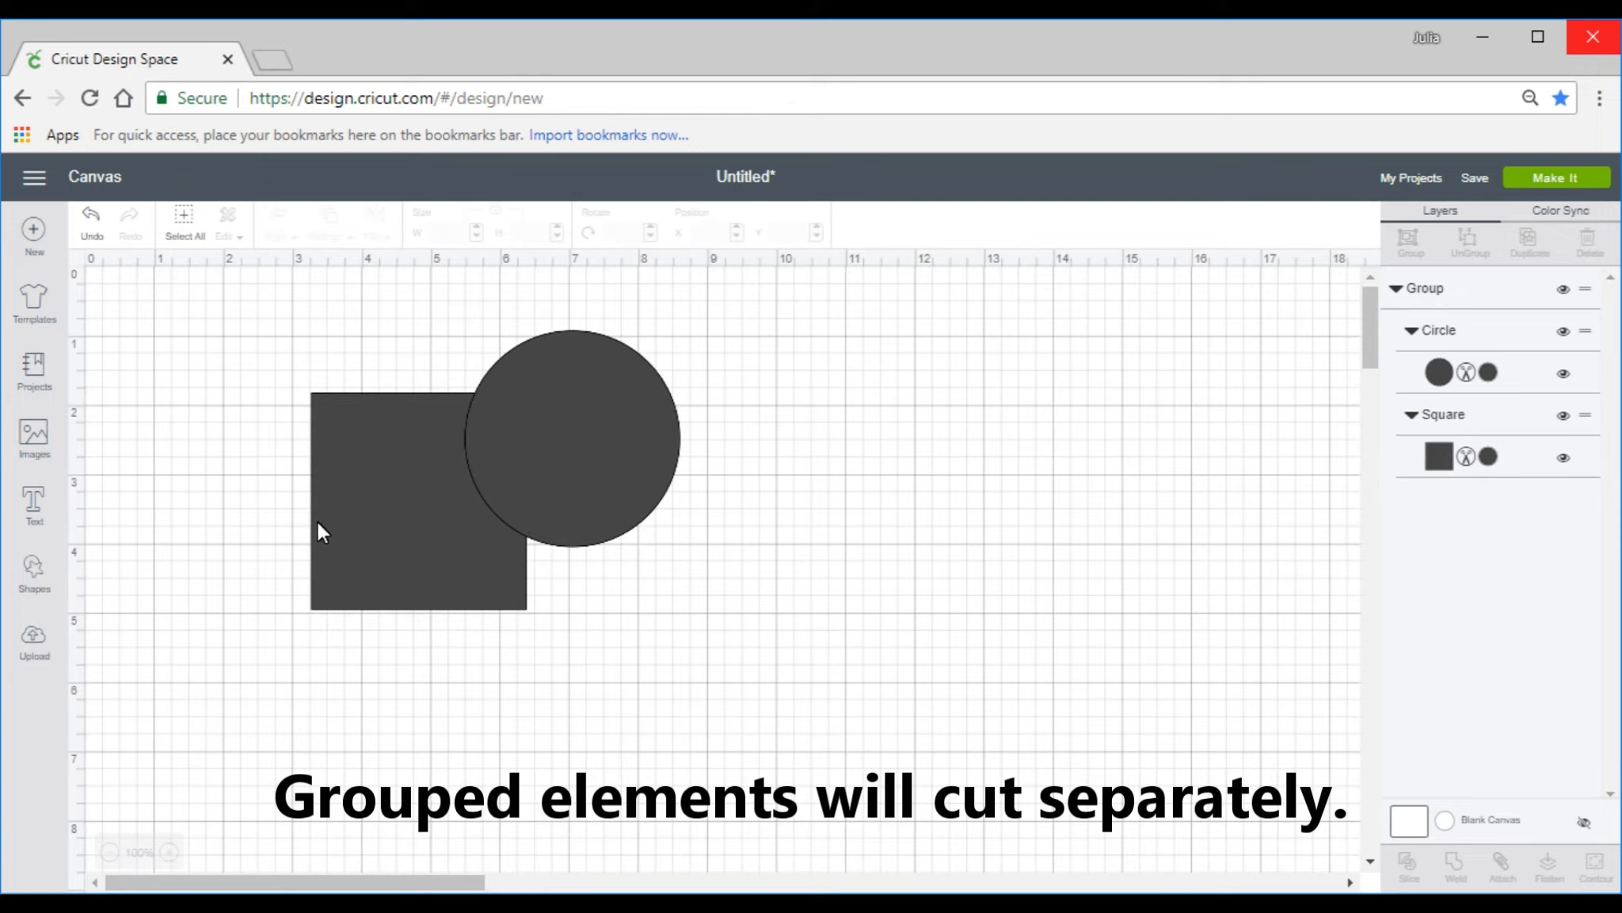
# - Search the image library for "mermaid", insert the reclining mermaid with the trident, and place it beside the grouped shapes
pyautogui.click(33, 436)
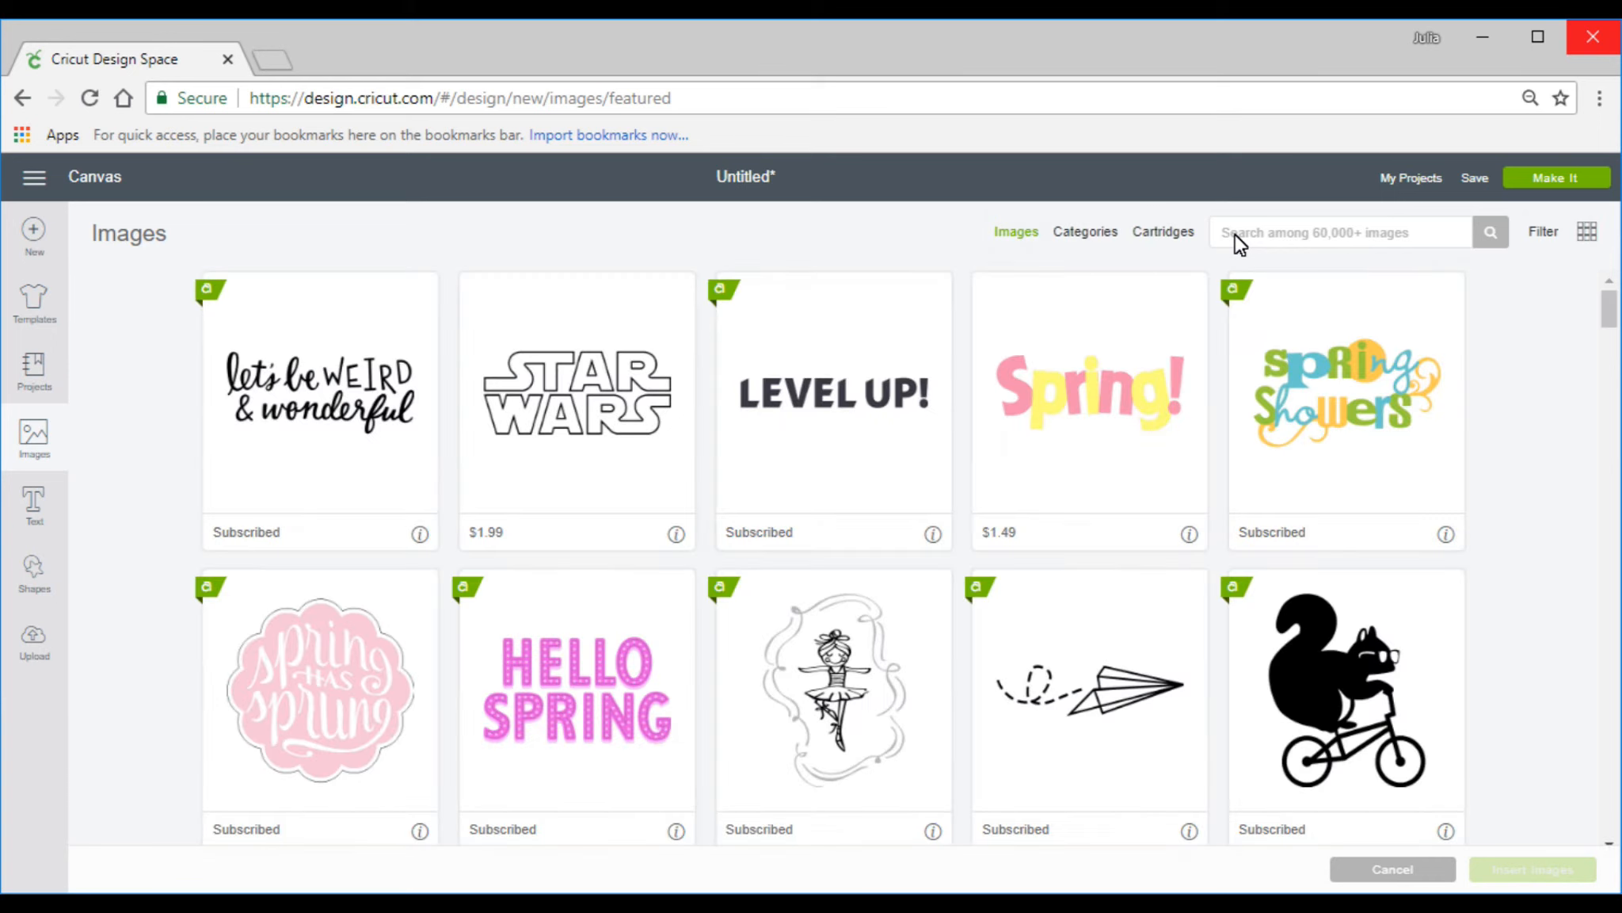
pyautogui.click(1234, 238)
pyautogui.write('mermaid')
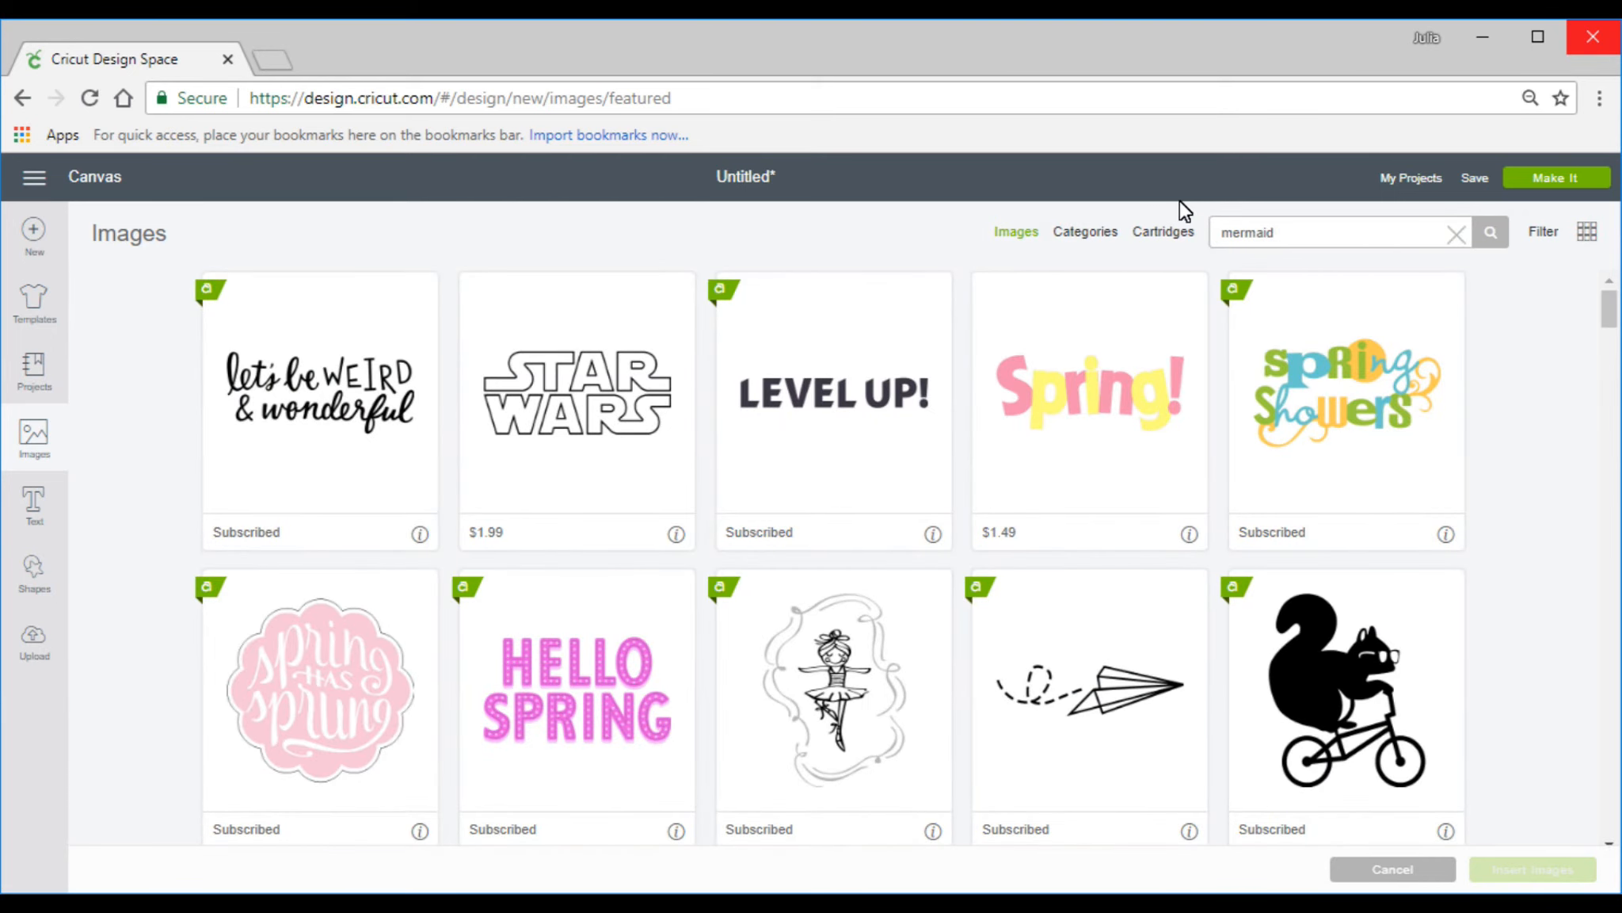
pyautogui.press('Return')
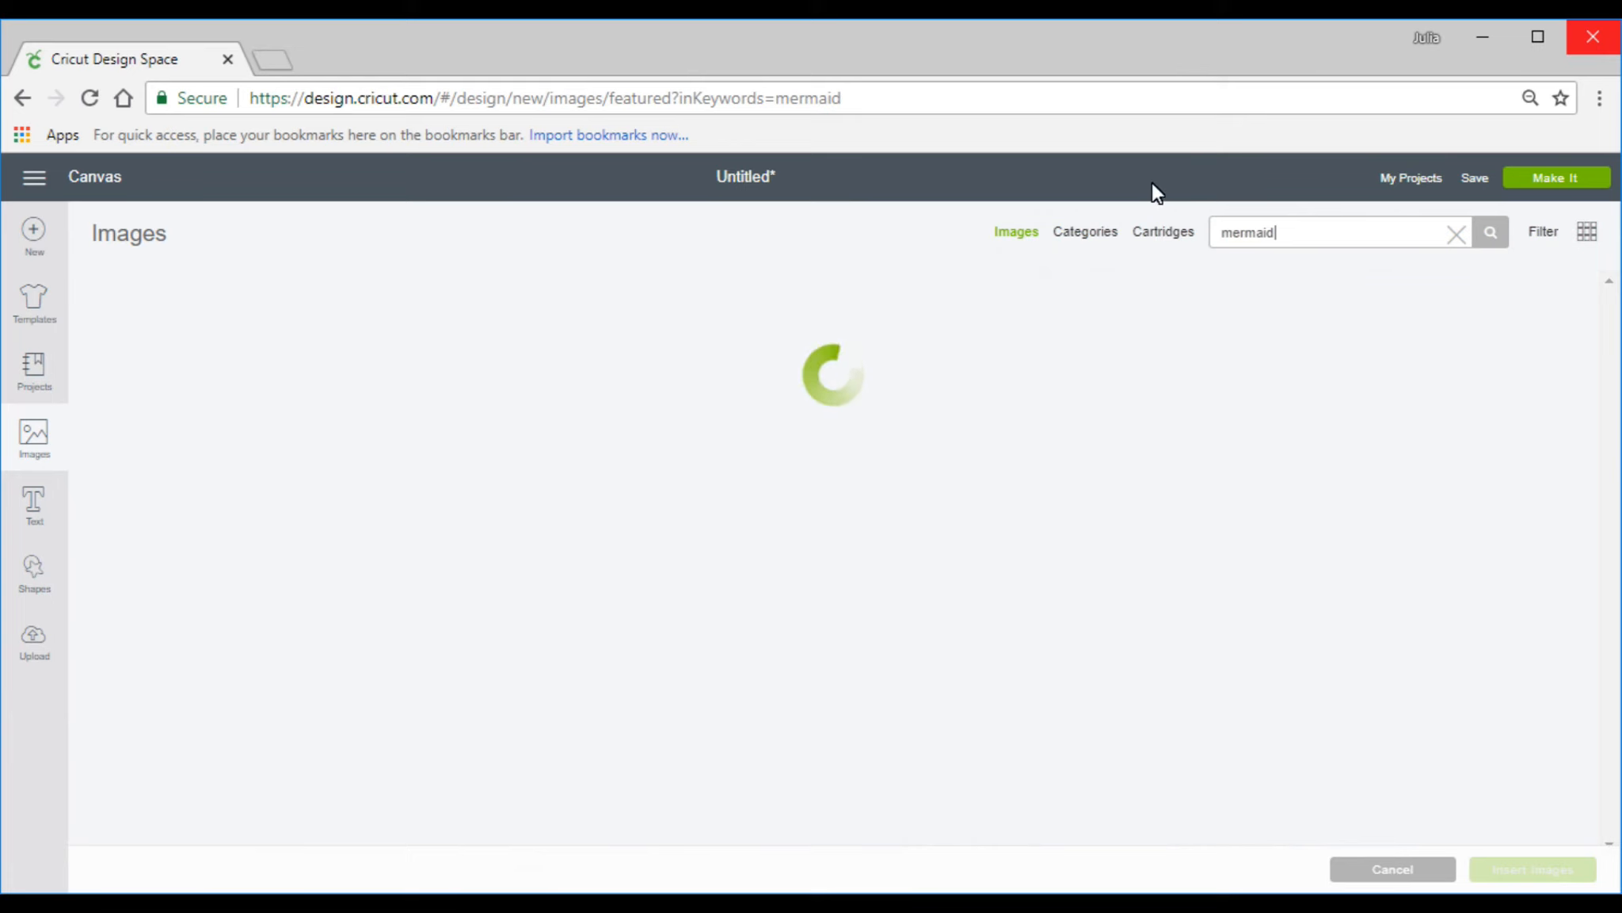
pyautogui.click(1110, 693)
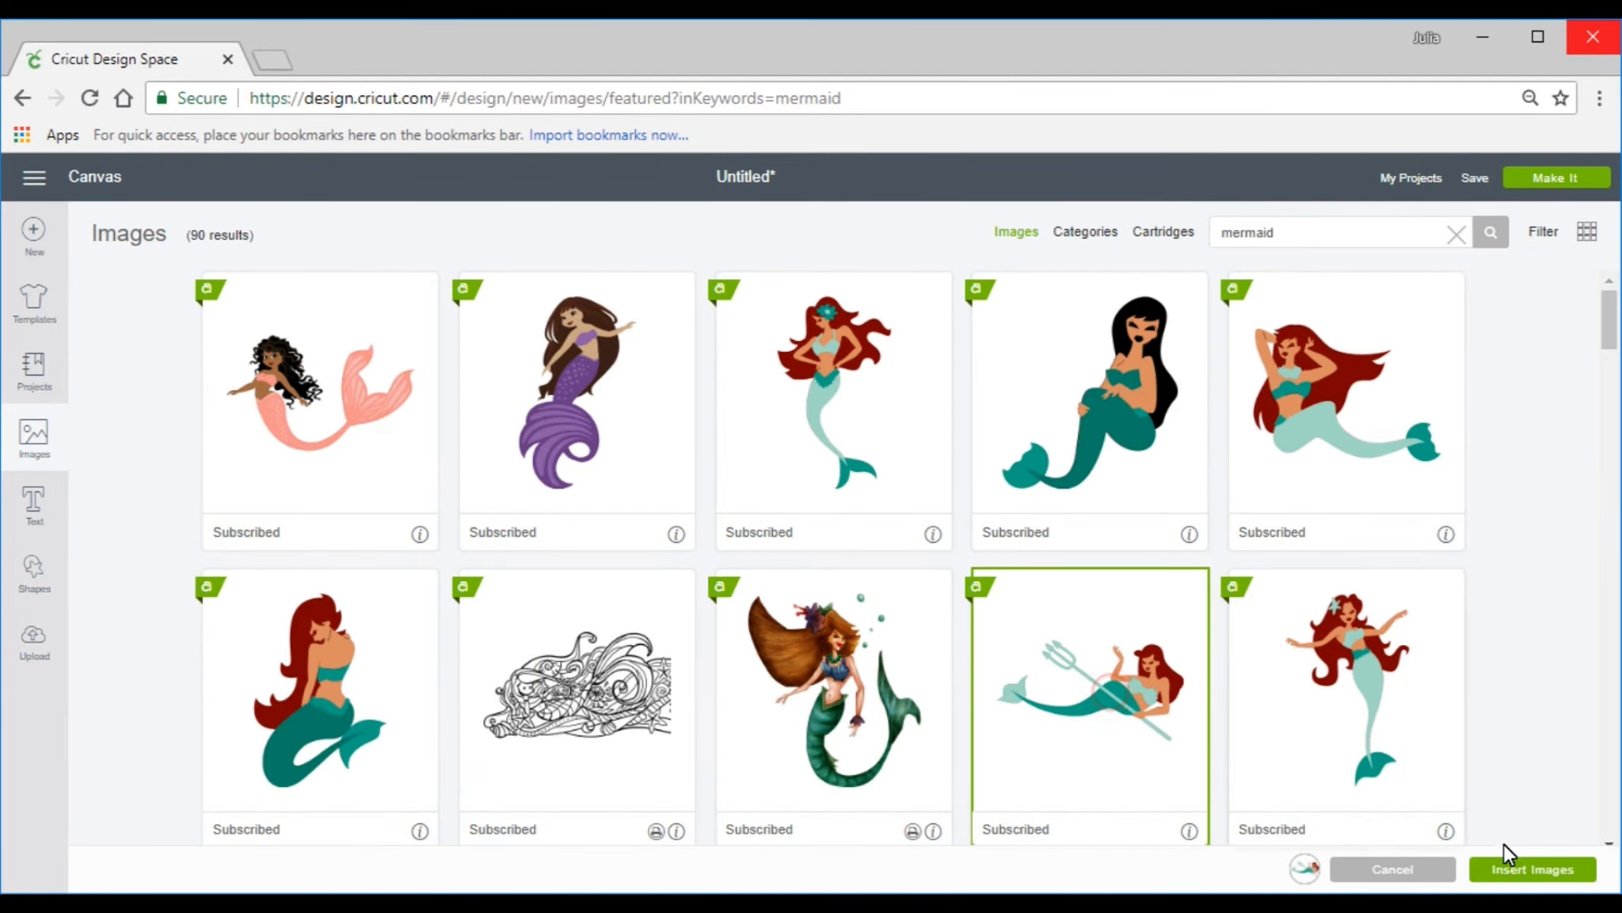
pyautogui.click(1515, 871)
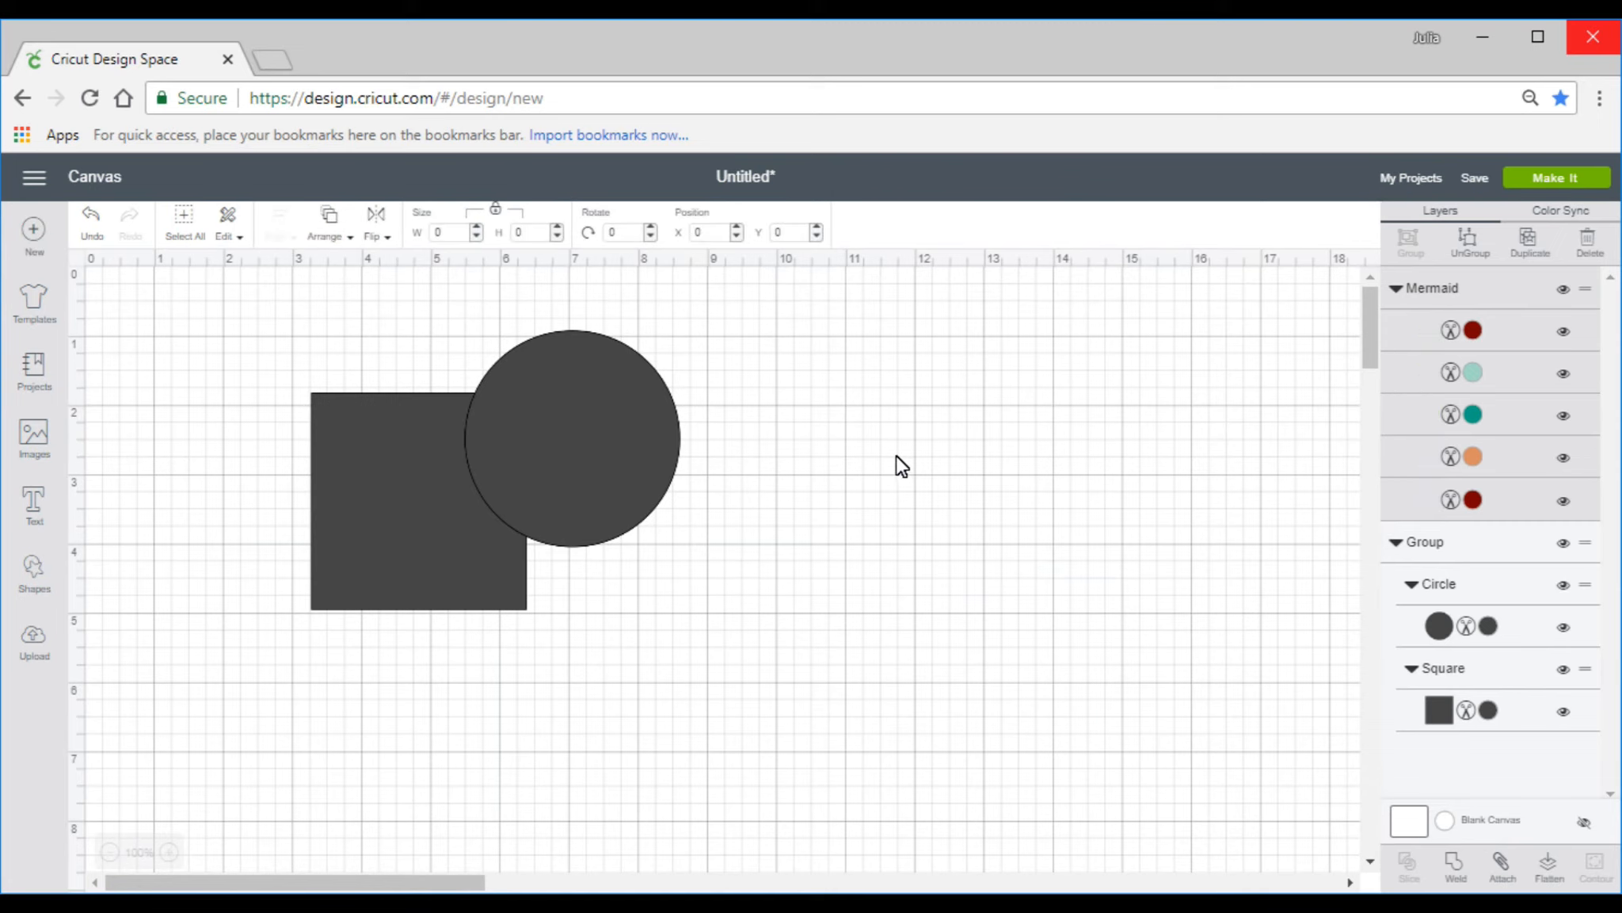
pyautogui.moveTo(676, 570); pyautogui.dragTo(1067, 462)
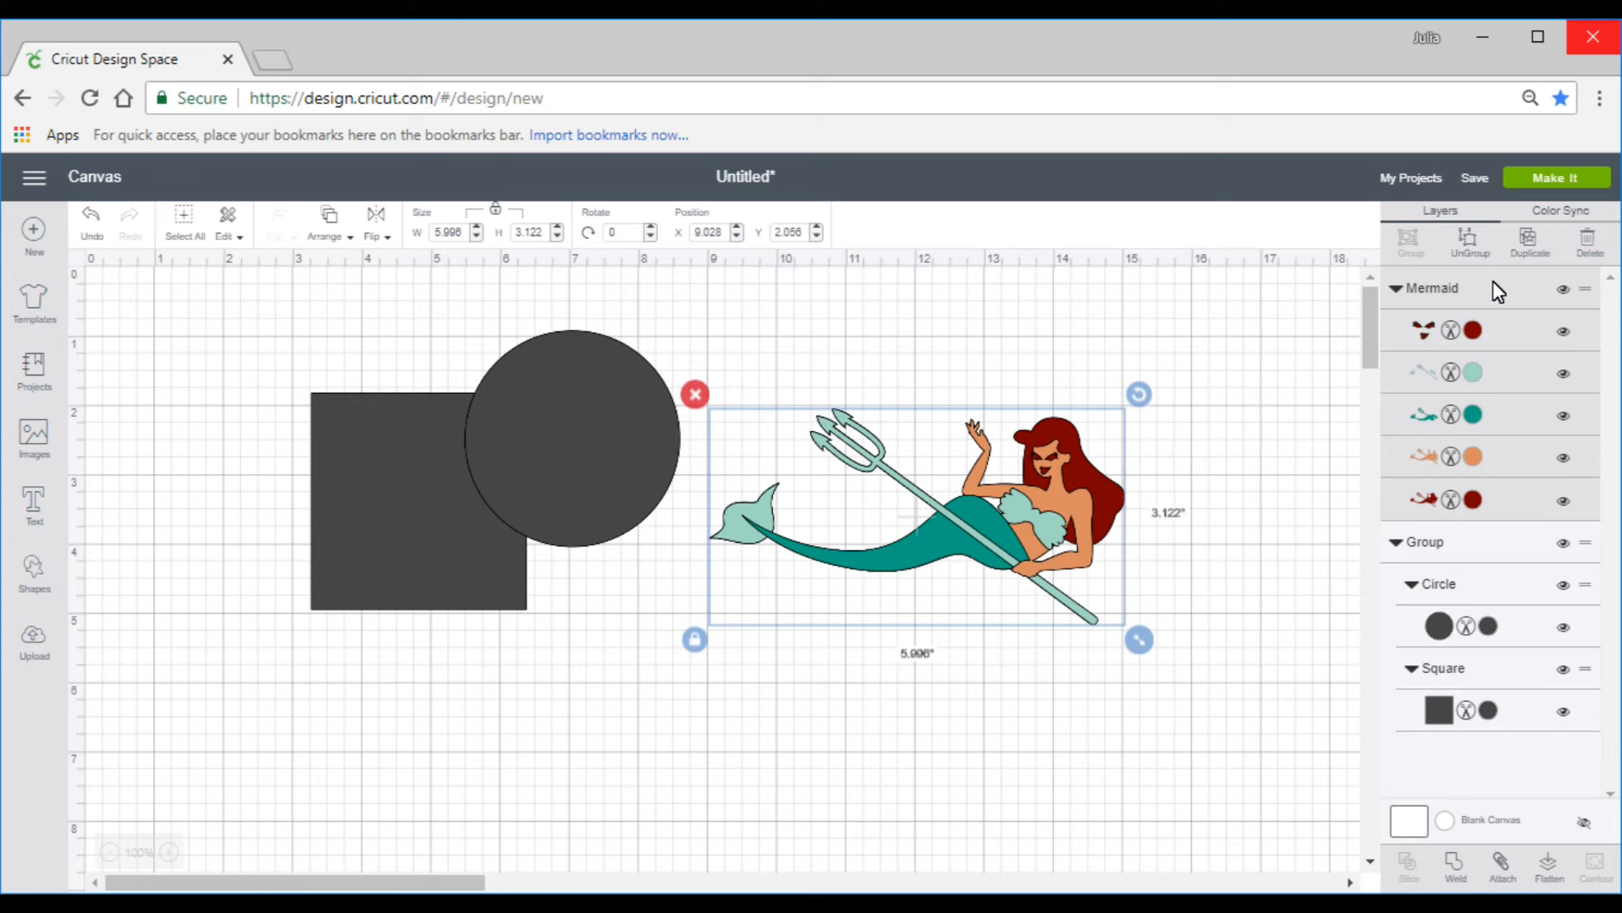
# - Ungroup the mermaid image into its separate colour layers
pyautogui.click(1469, 242)
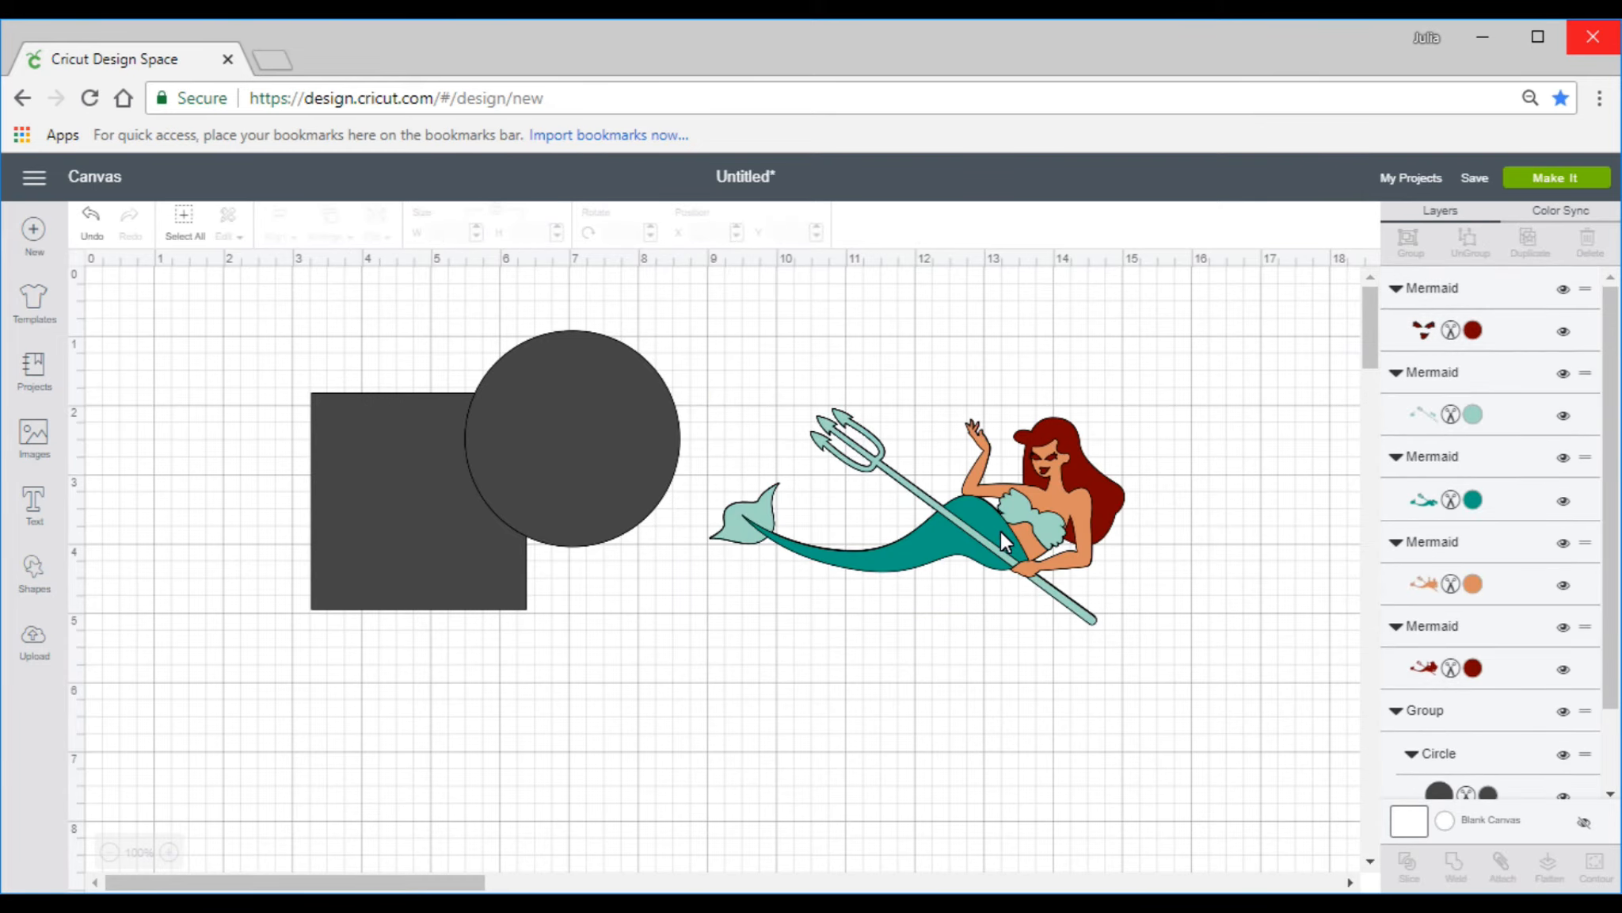
# - Shift individual mermaid layers slightly out of alignment and undo the moves
pyautogui.moveTo(1054, 436)
pyautogui.mouseDown()
pyautogui.moveTo(1180, 380)
pyautogui.moveTo(1119, 396)
pyautogui.moveTo(1063, 440)
pyautogui.mouseUp()
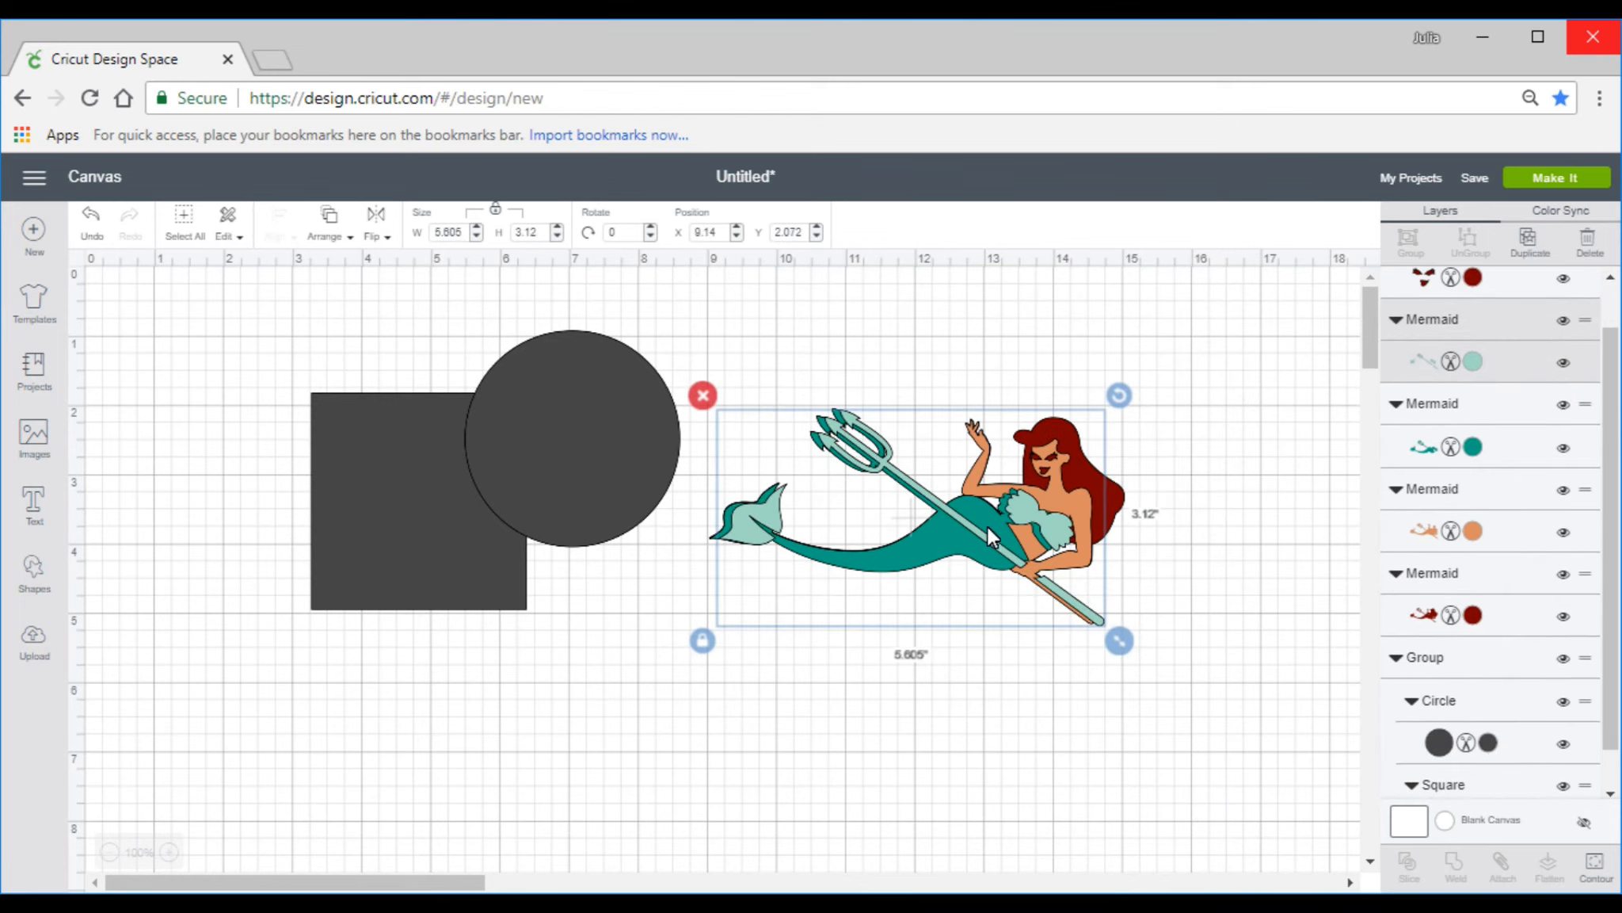
pyautogui.moveTo(984, 524); pyautogui.dragTo(988, 484)
pyautogui.hotkey('ctrl', 'z')
pyautogui.hotkey('ctrl', 'z')
pyautogui.hotkey('ctrl', 'z')
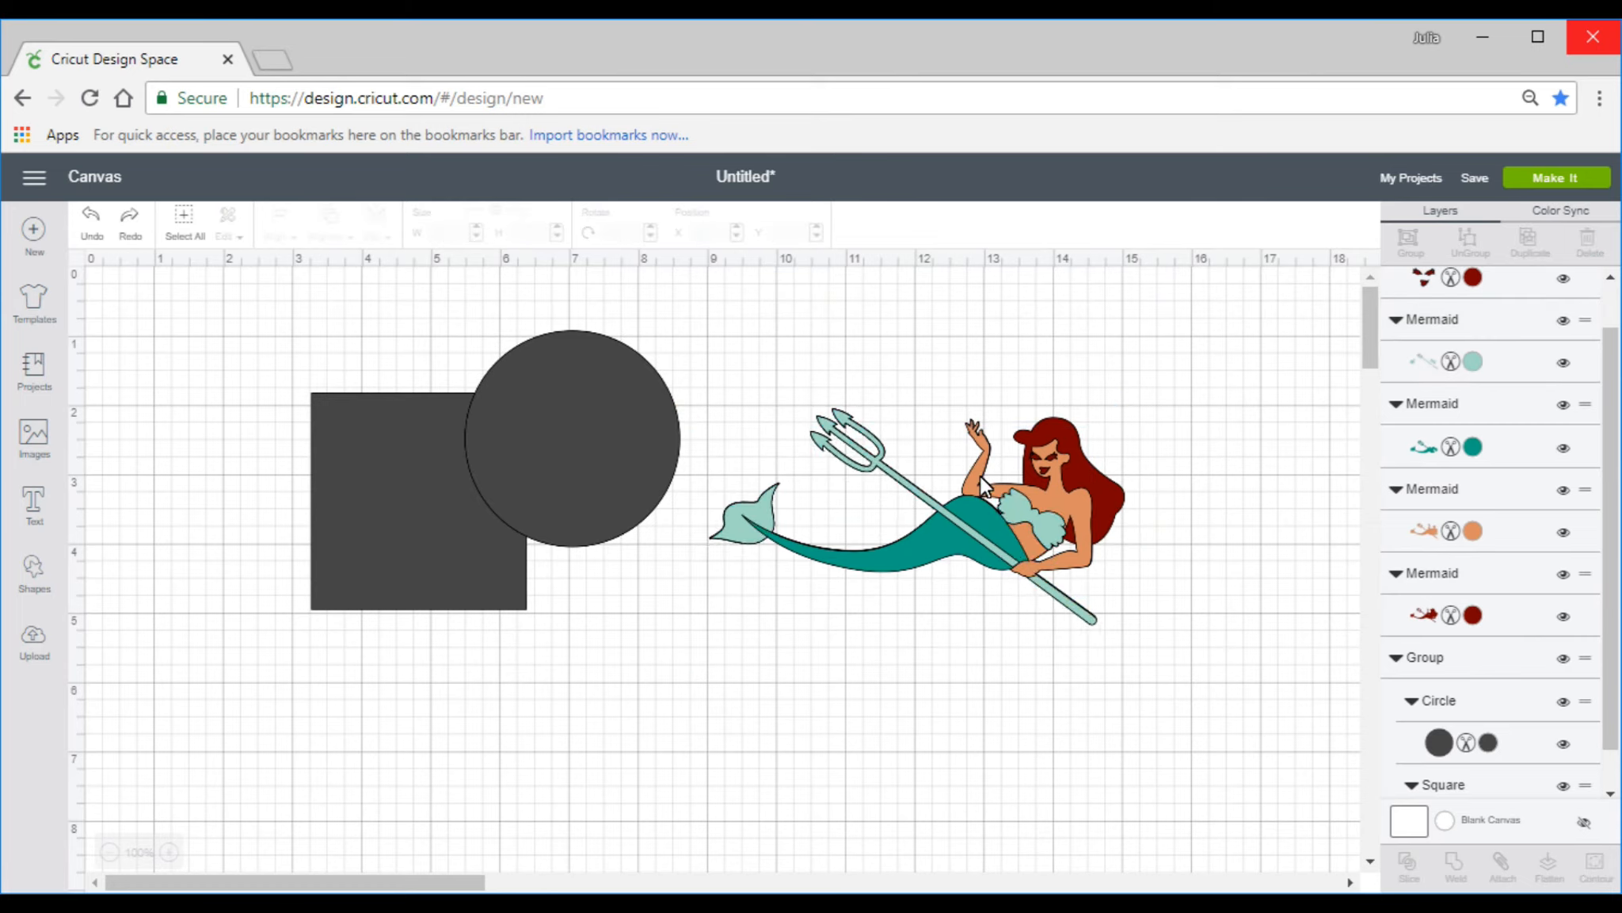
# - Group all the mermaid layers back together
pyautogui.moveTo(791, 380); pyautogui.dragTo(1101, 614)
pyautogui.click(1407, 241)
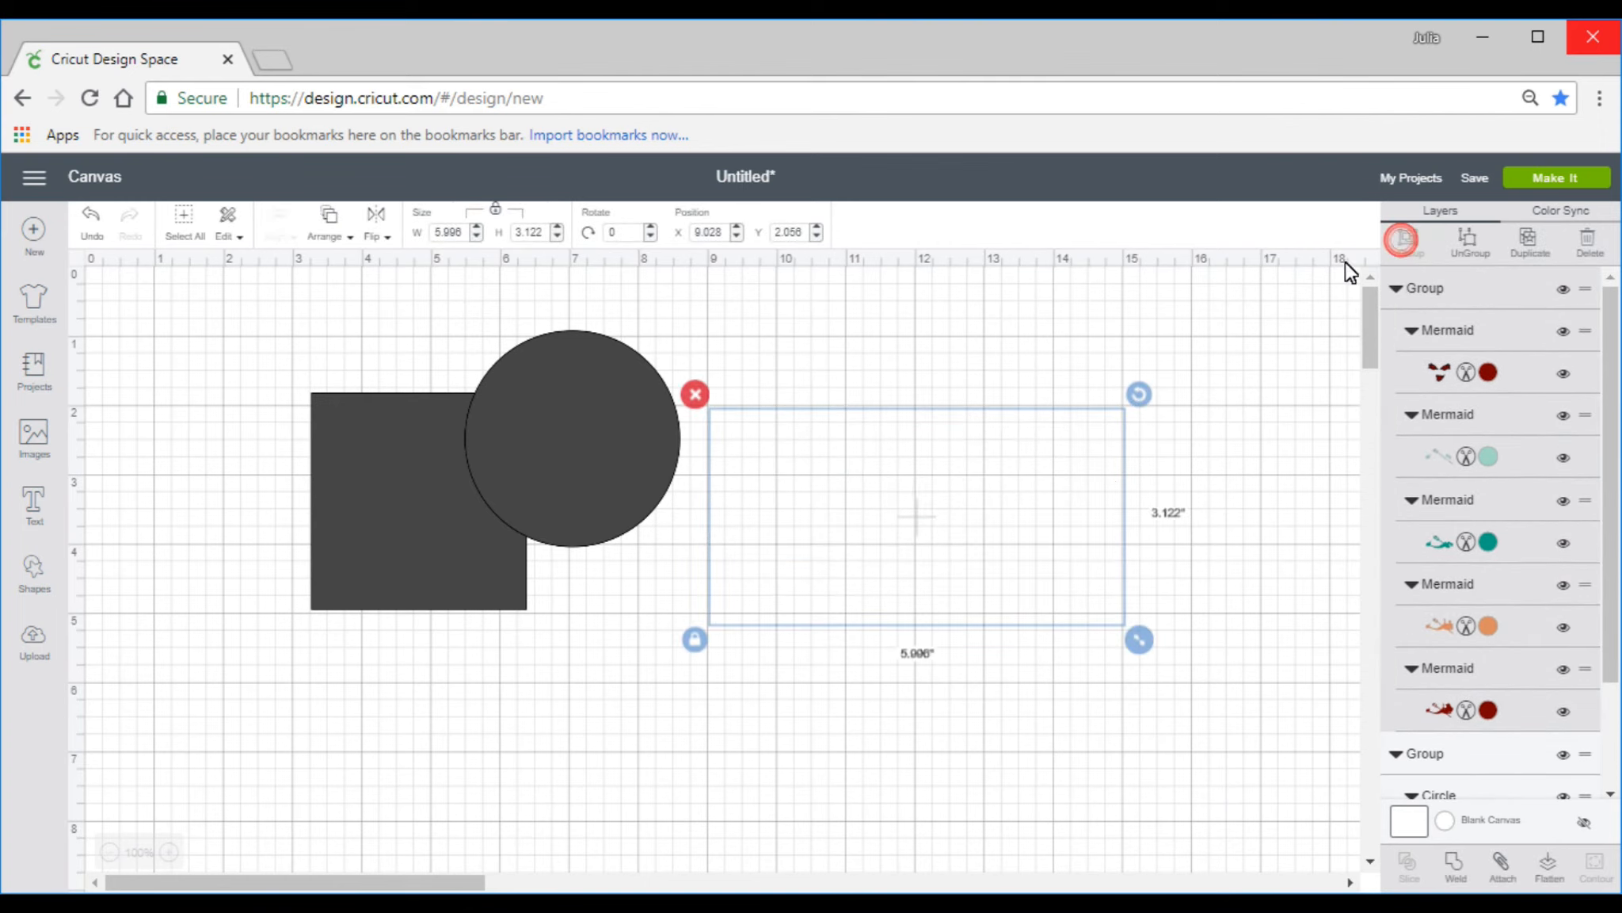
# - Move the grouped mermaid farther from the shapes, inspect the grey, red, orange and light teal cutting mats, and return to the canvas
pyautogui.moveTo(997, 534); pyautogui.dragTo(1067, 505)
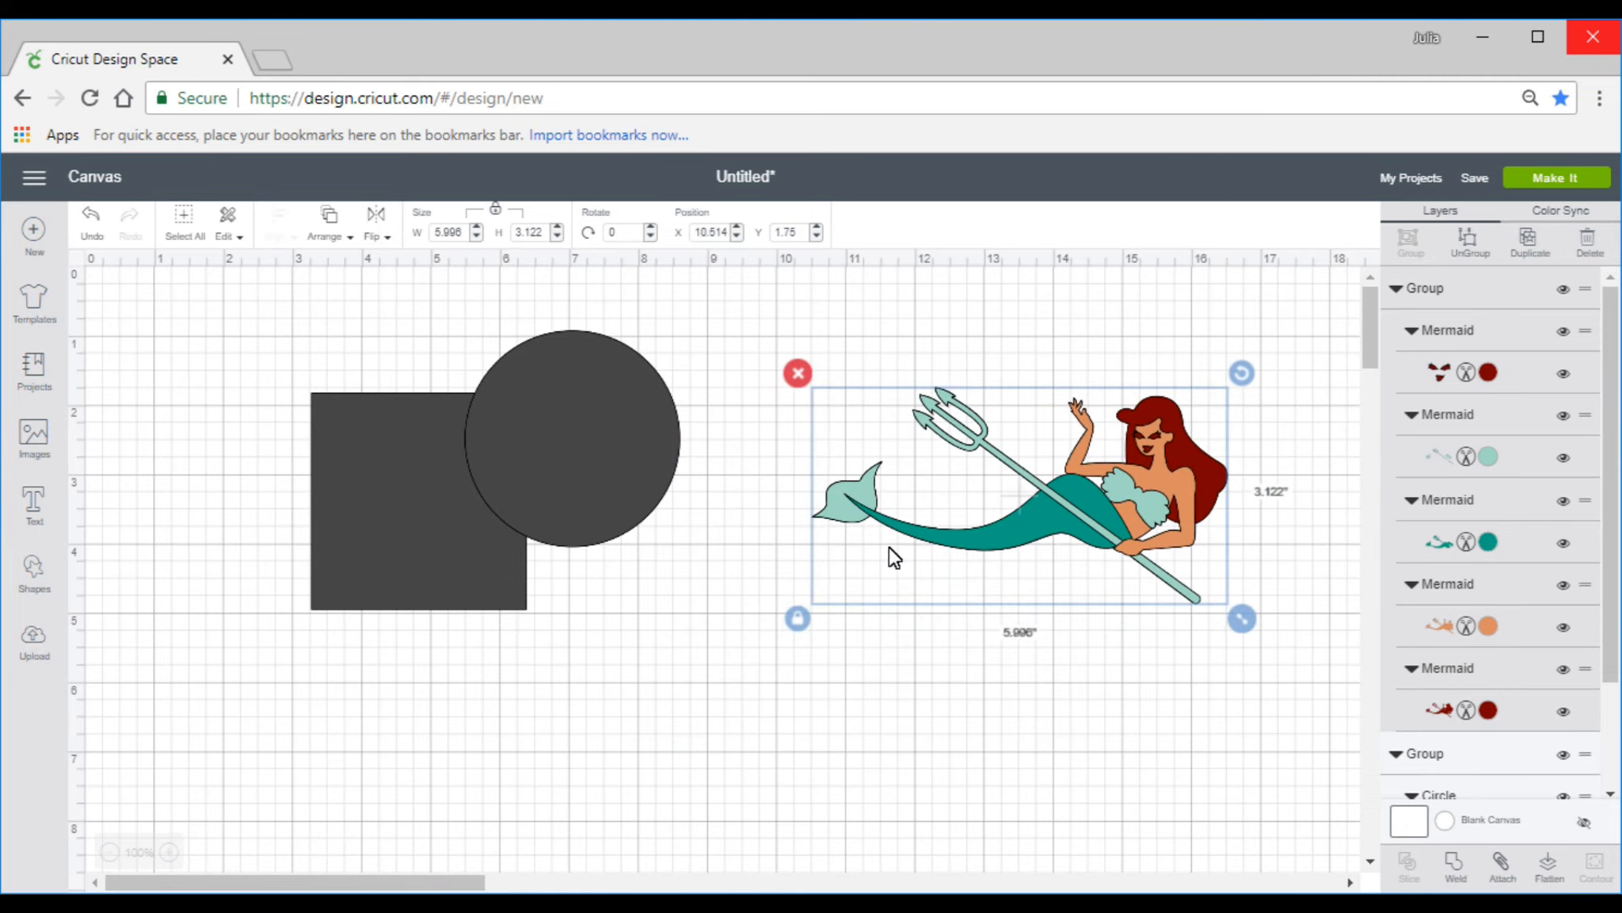
pyautogui.click(1536, 177)
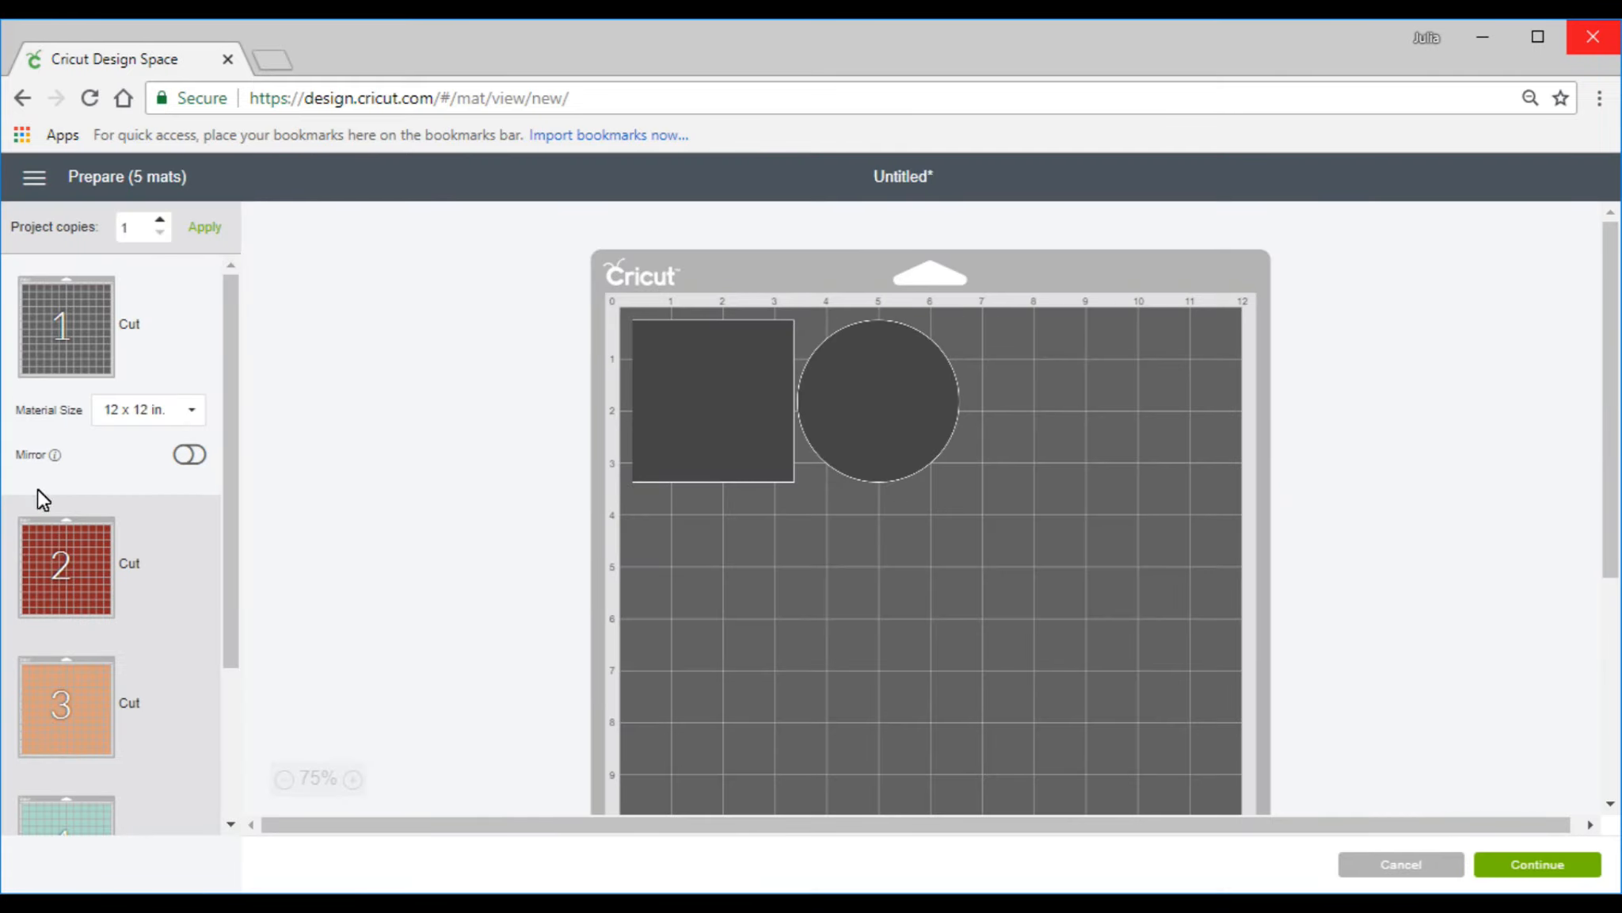
pyautogui.click(86, 569)
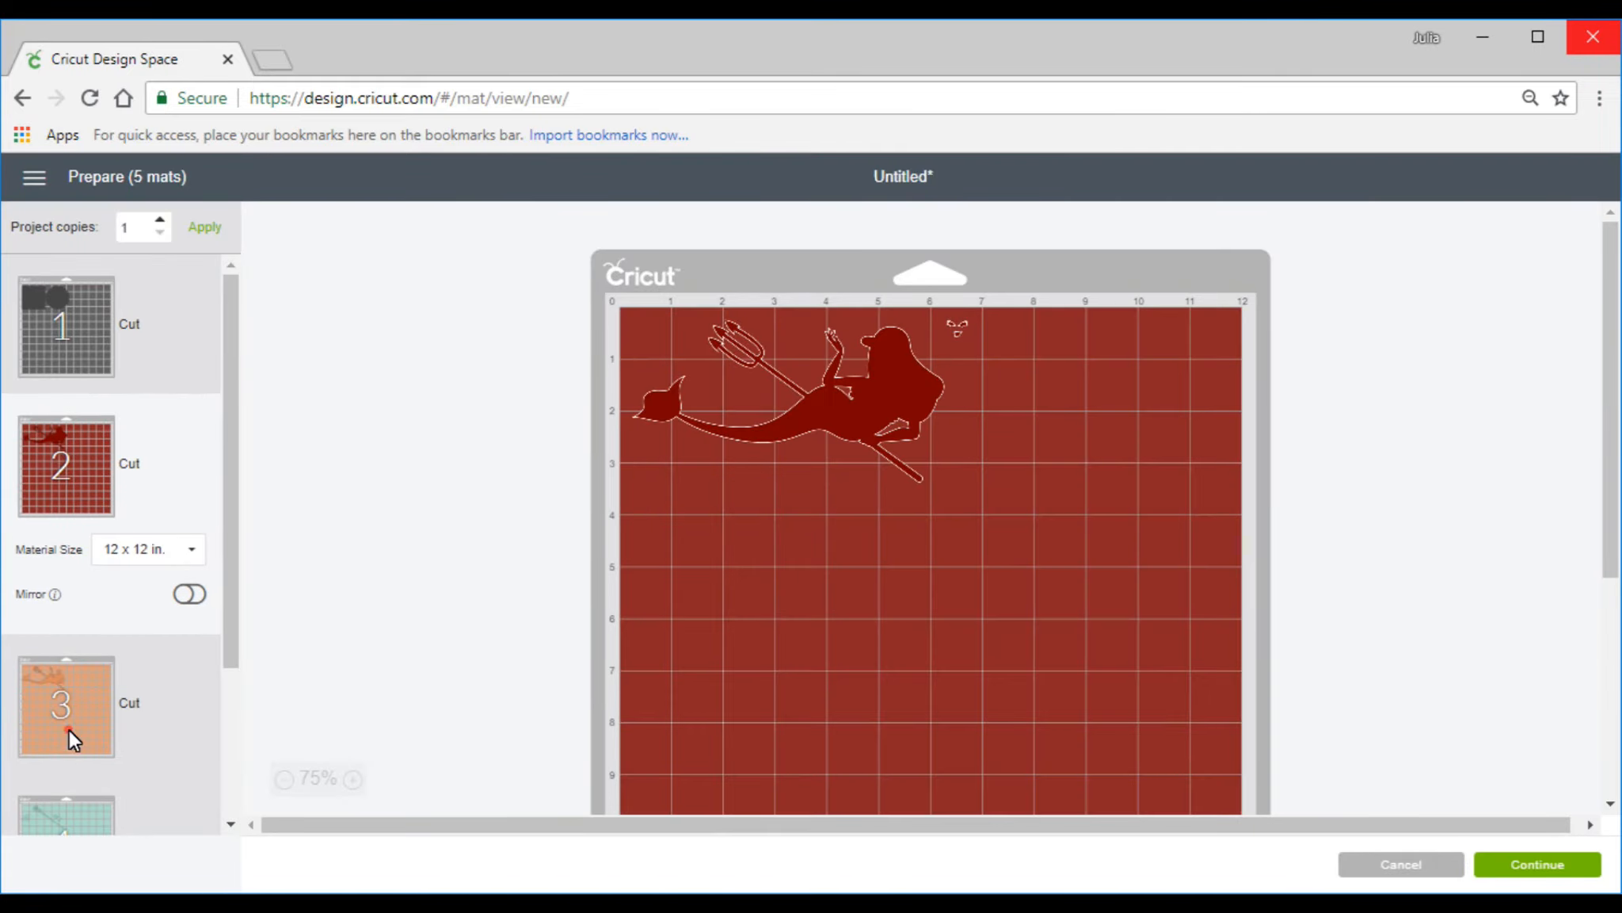
pyautogui.click(68, 730)
pyautogui.click(90, 799)
pyautogui.click(1364, 871)
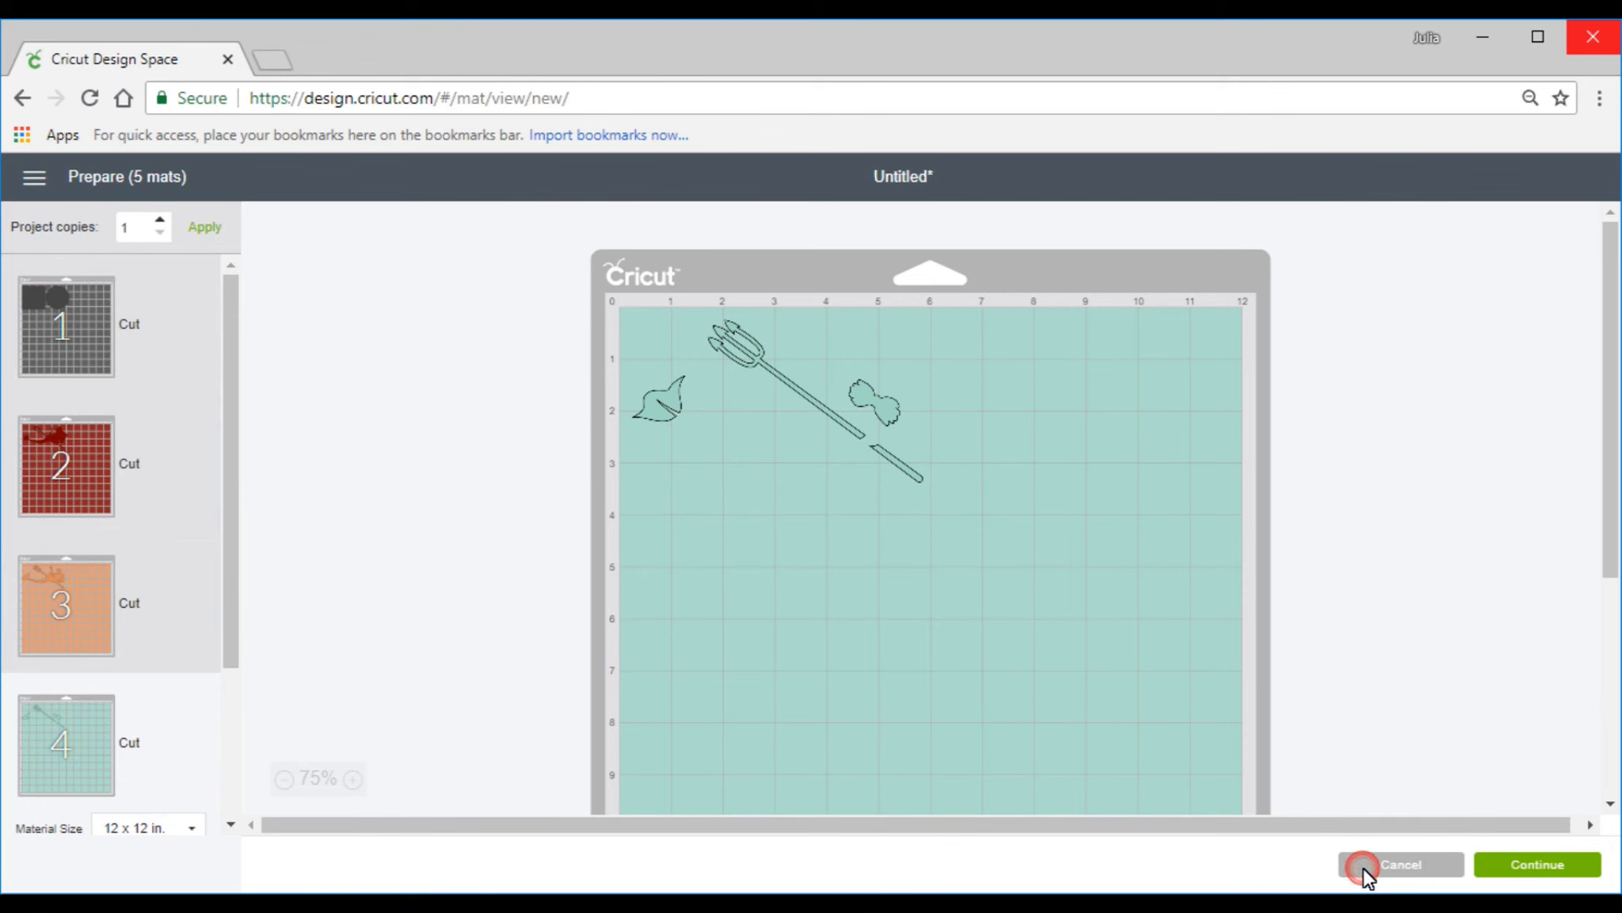
pyautogui.click(1385, 863)
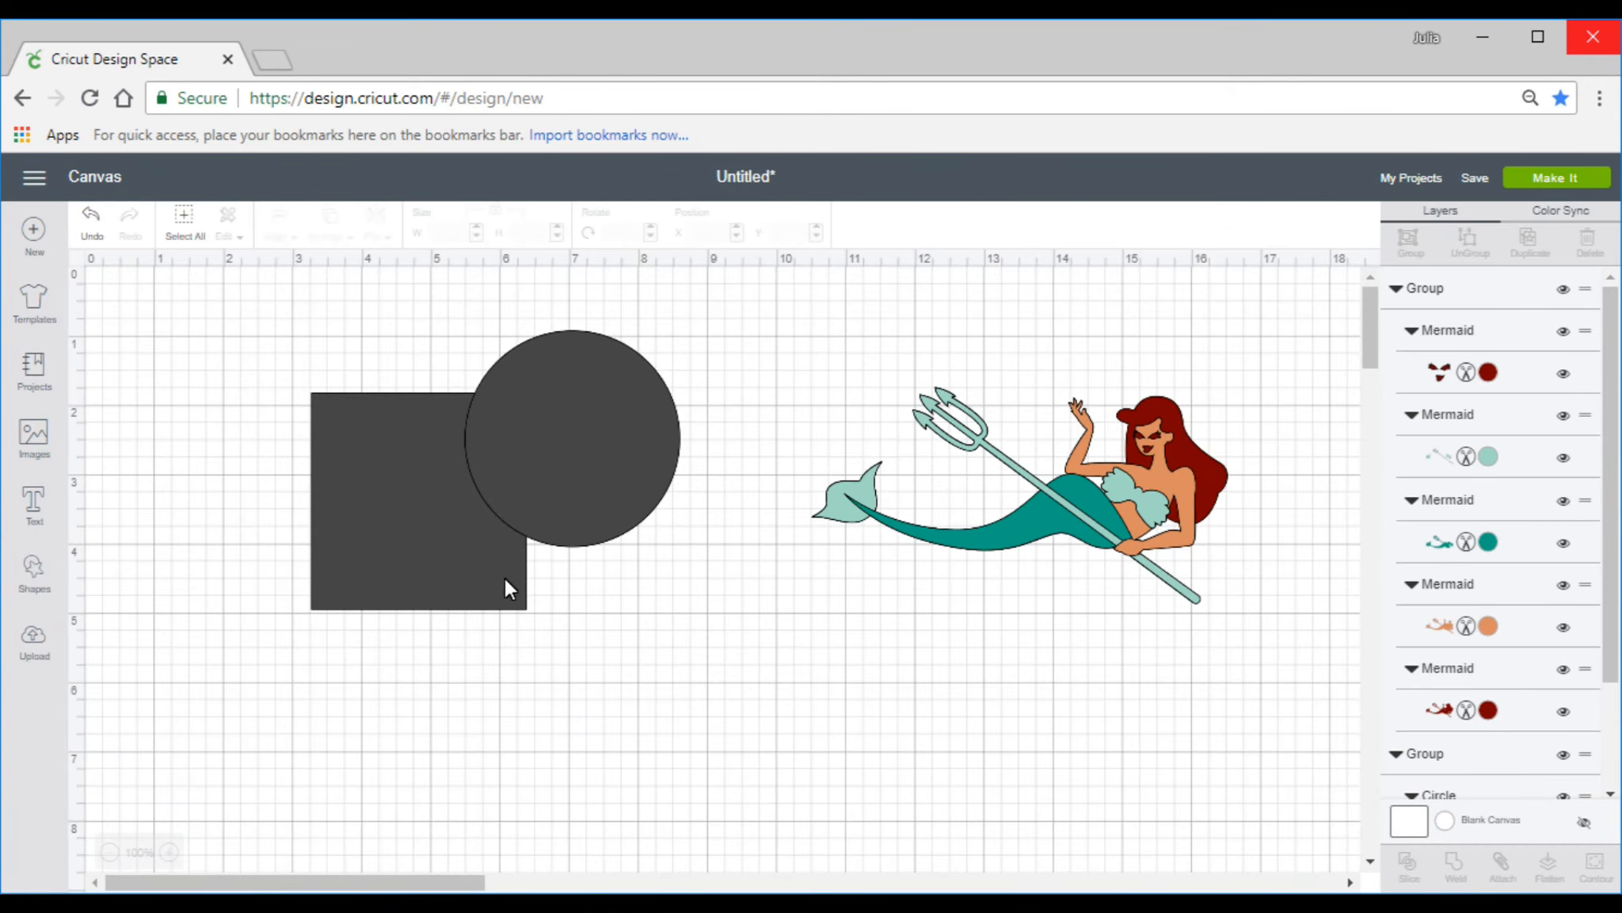
# - Place the grouped mermaid over the square and circle, select everything together, and weld it into one shape
pyautogui.moveTo(363, 321); pyautogui.dragTo(665, 626)
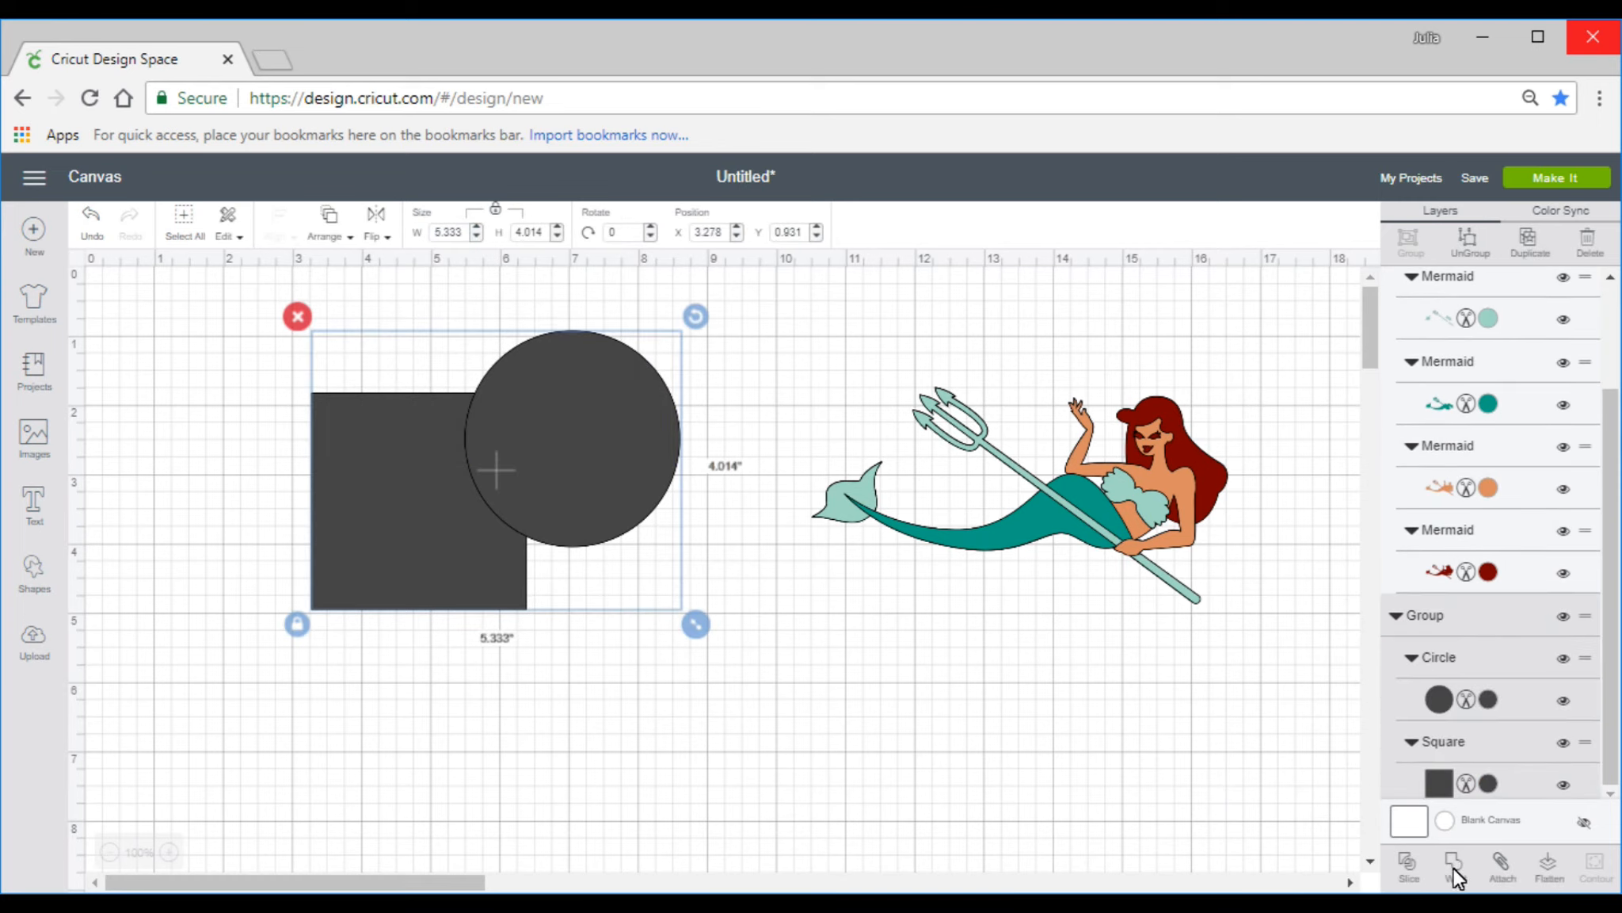
pyautogui.click(820, 746)
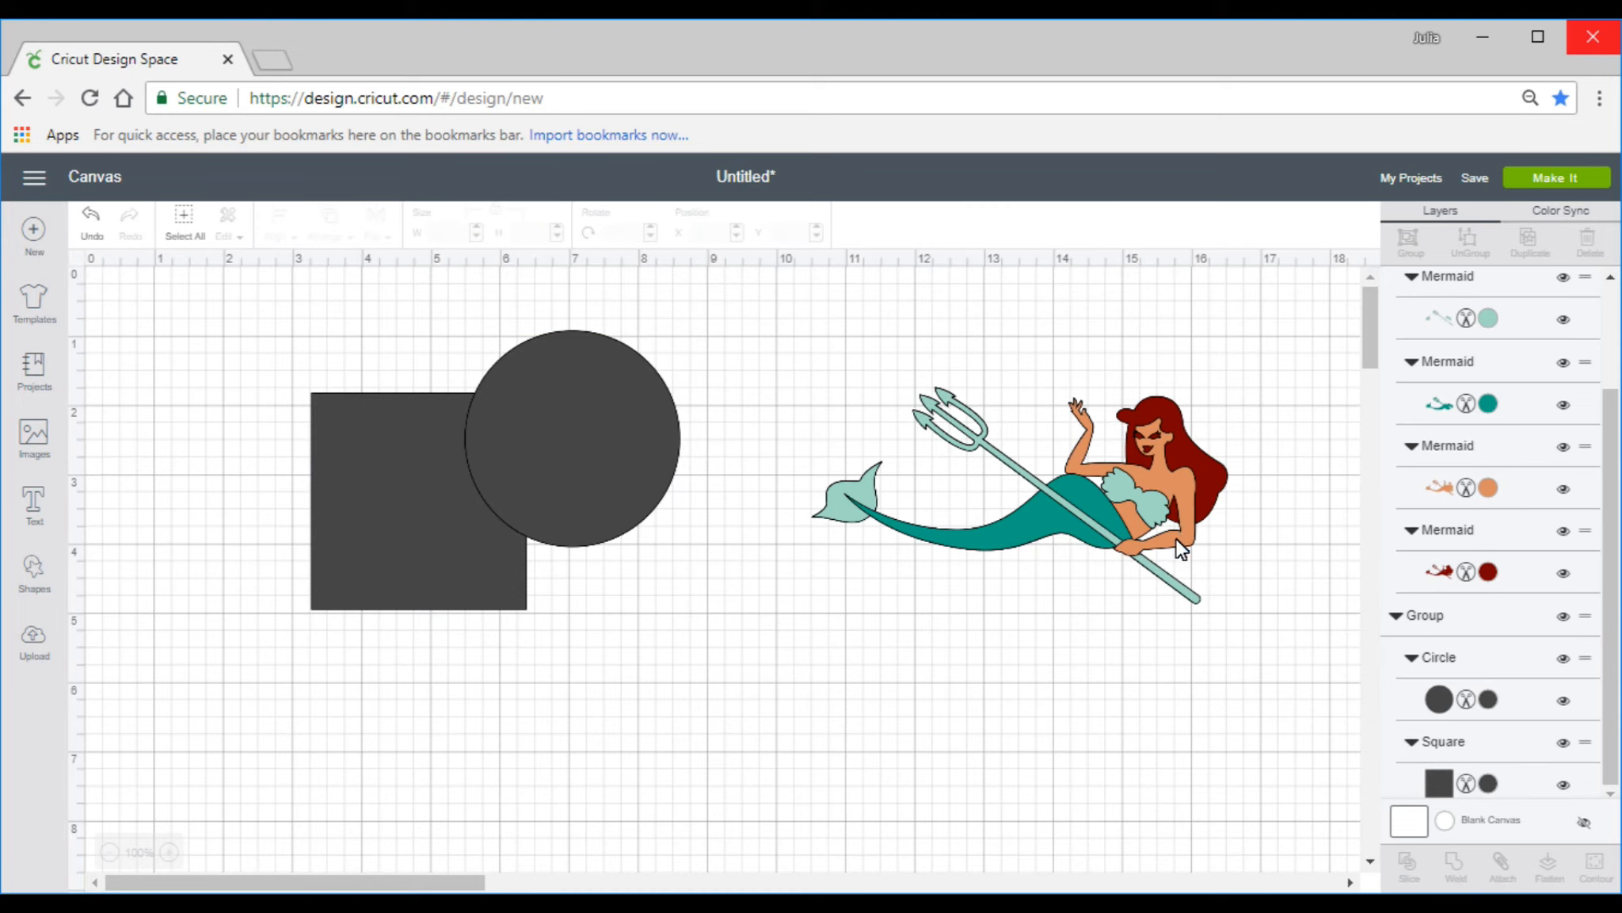
pyautogui.moveTo(1105, 522); pyautogui.dragTo(674, 531)
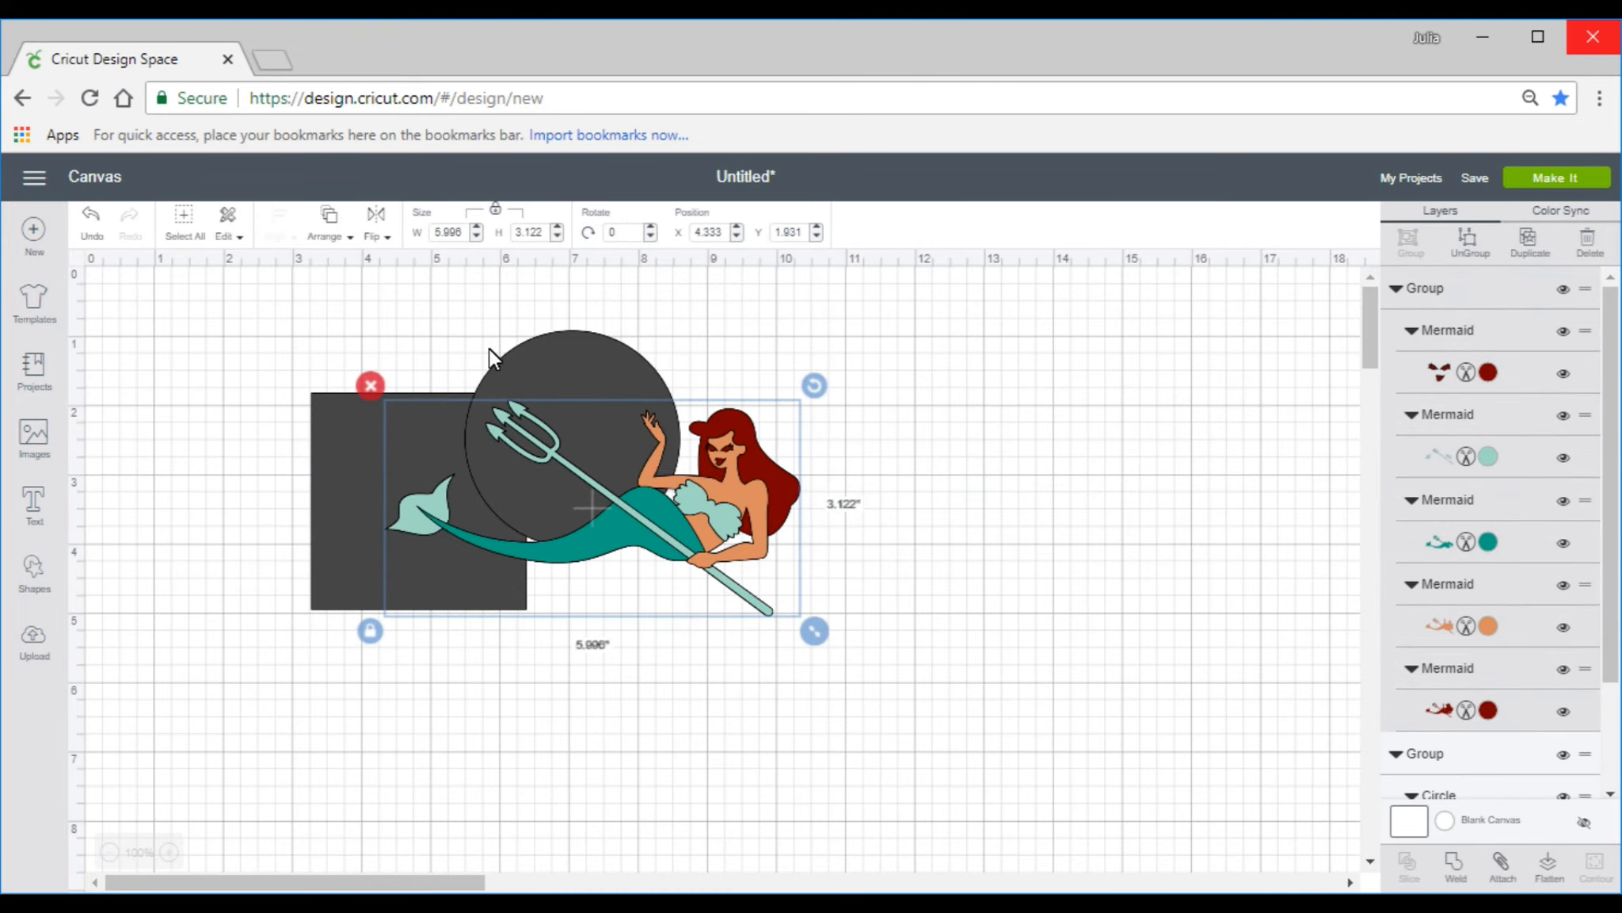
pyautogui.moveTo(239, 317); pyautogui.dragTo(830, 666)
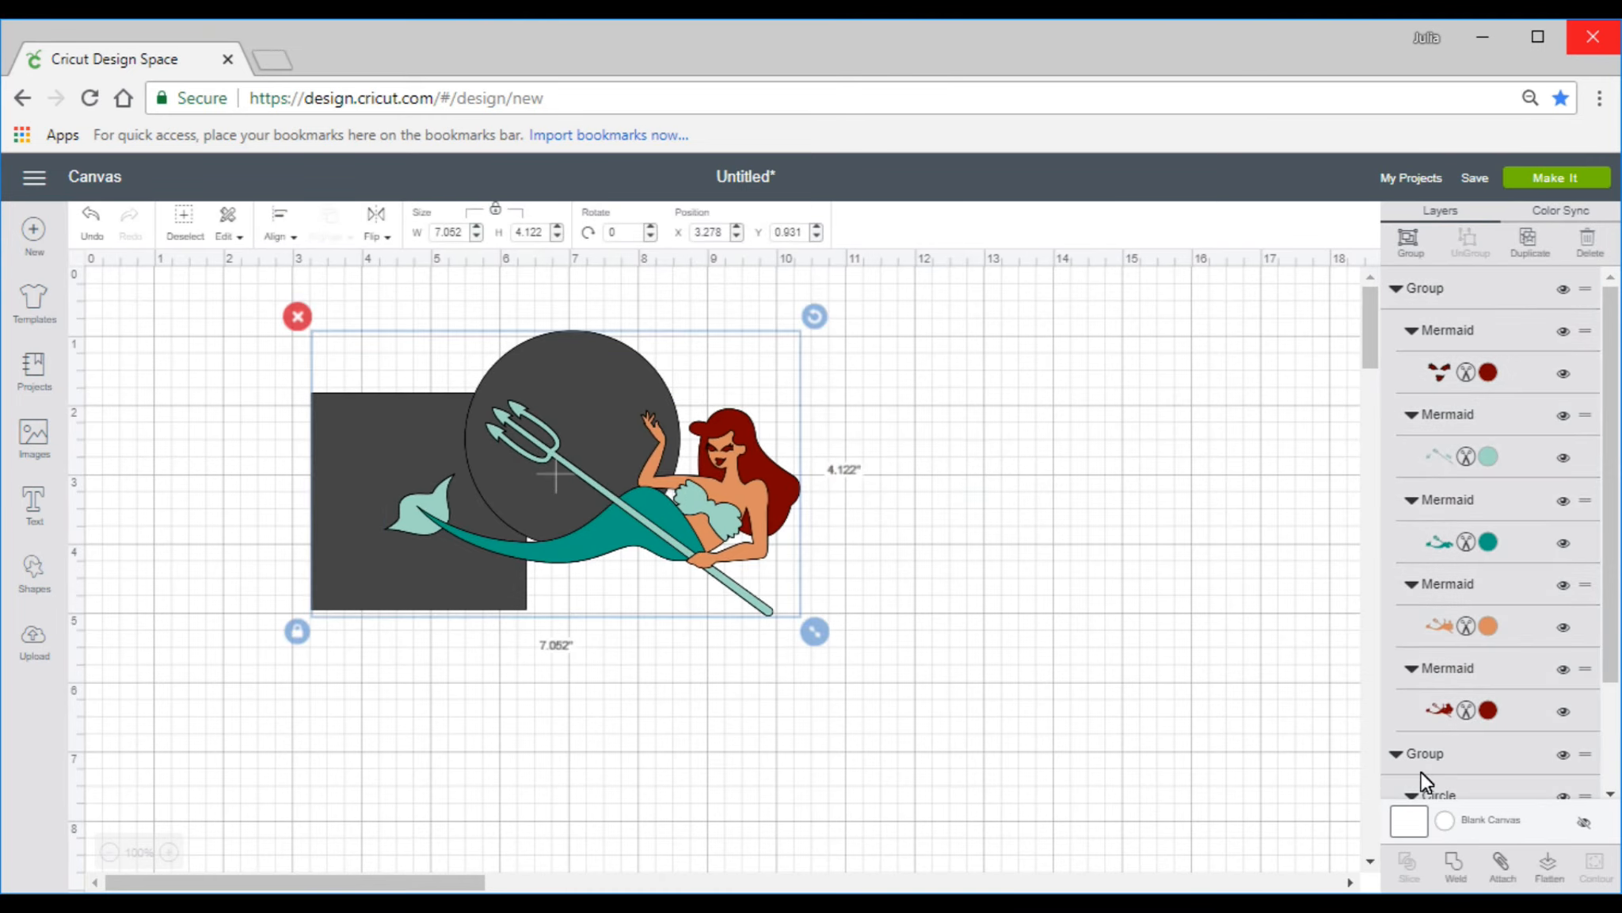
pyautogui.click(1451, 862)
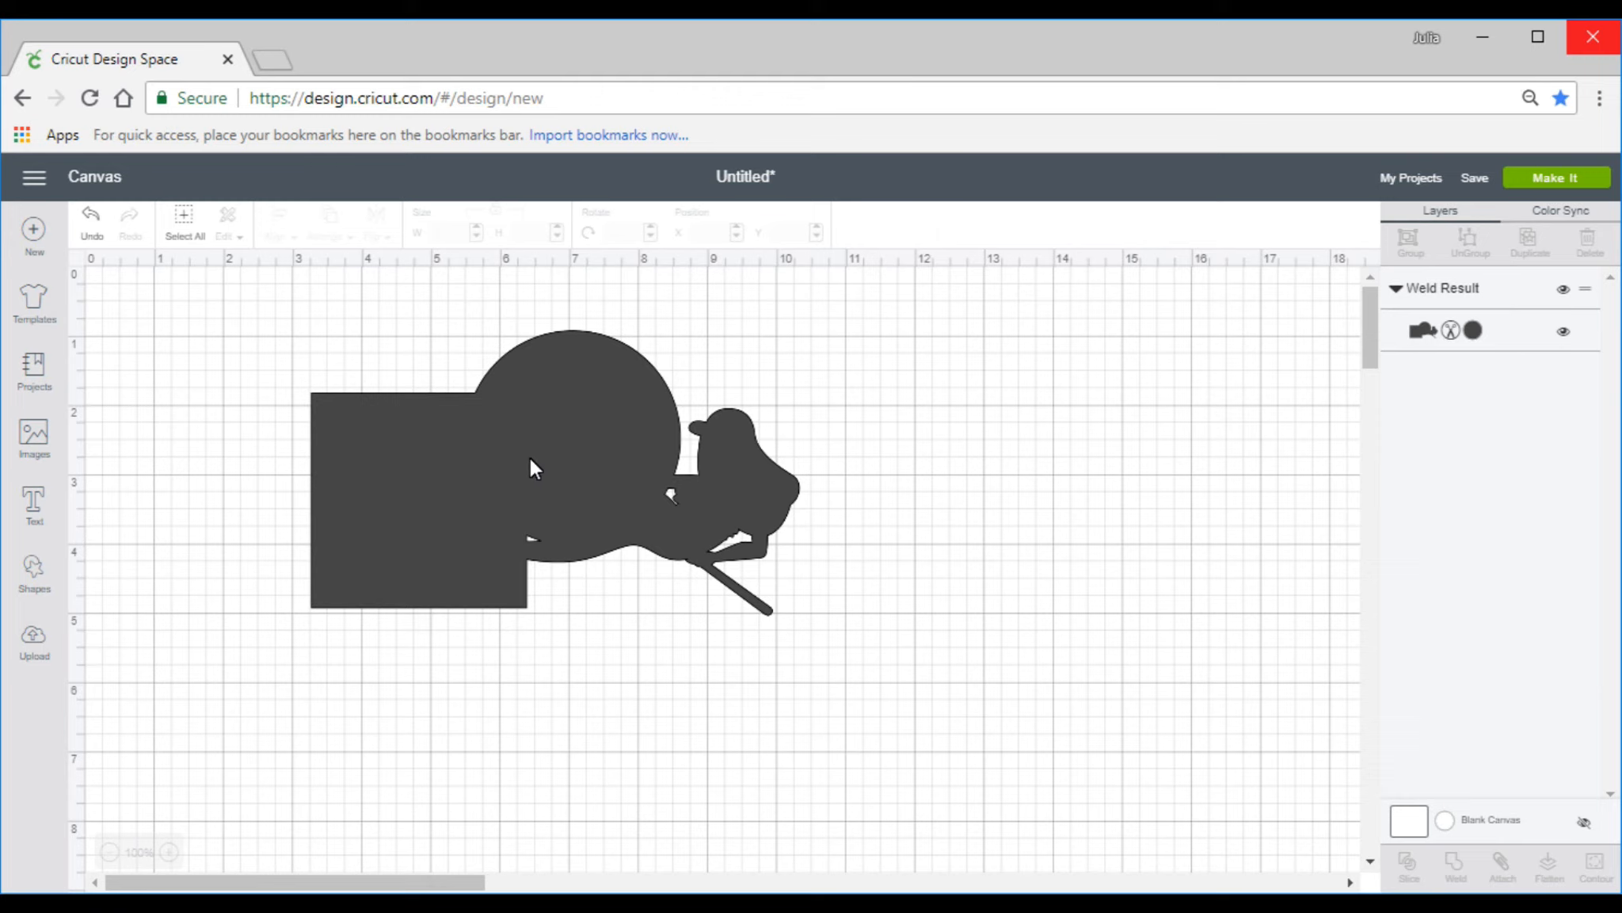
# - Undo the weld and move the mermaid back beside the square and circle, clear of both shapes
pyautogui.hotkey('ctrl', 'z')
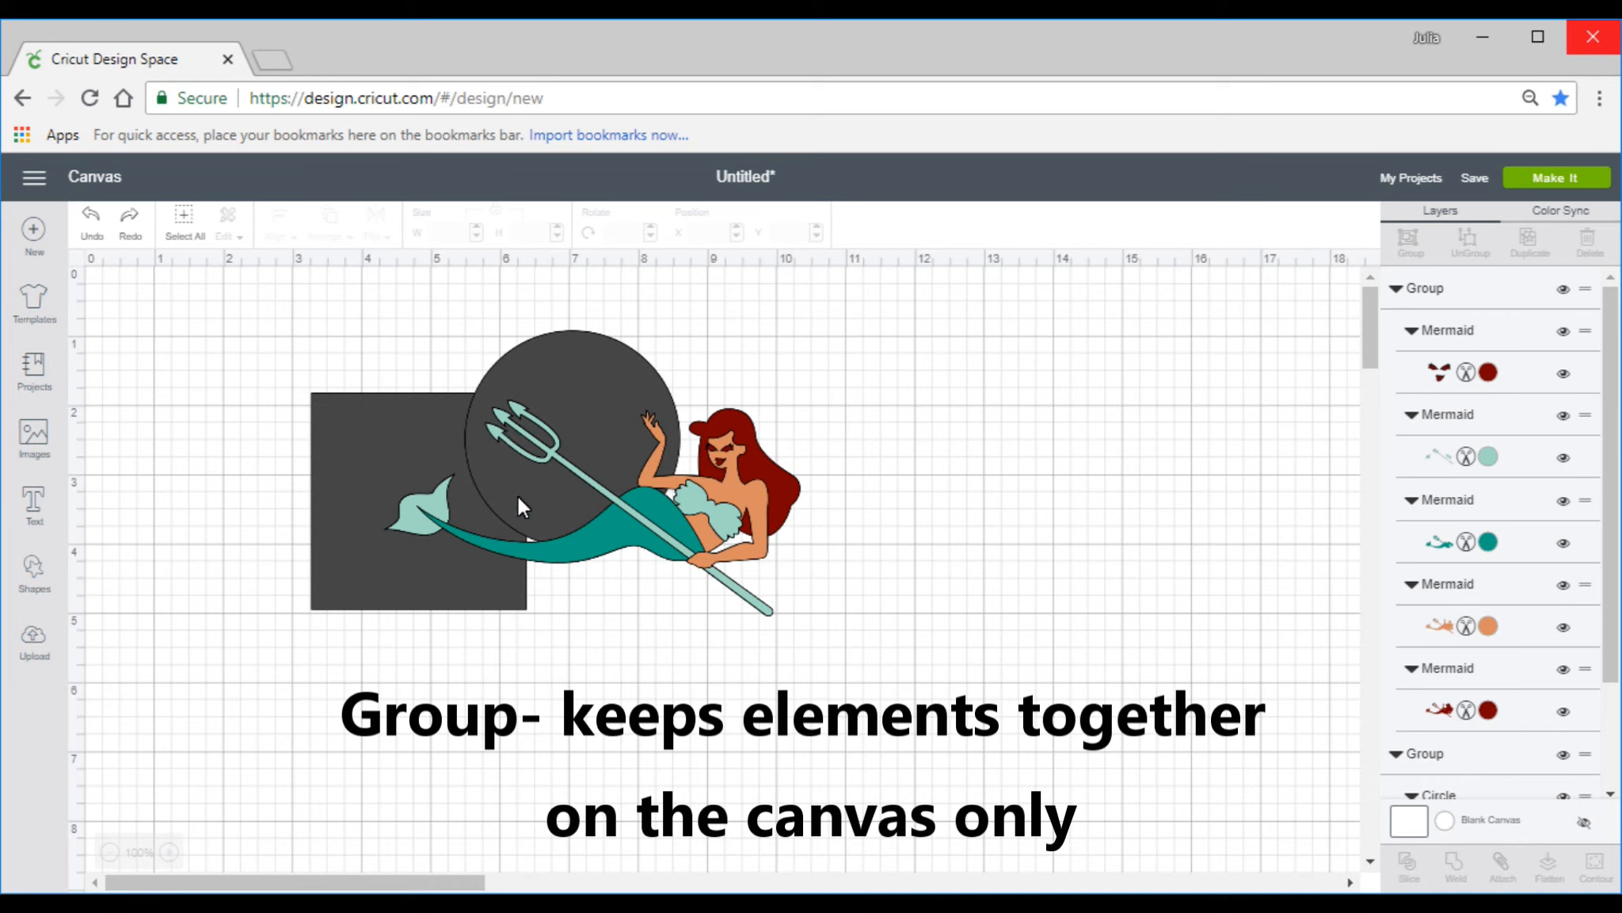
pyautogui.moveTo(606, 523); pyautogui.dragTo(955, 505)
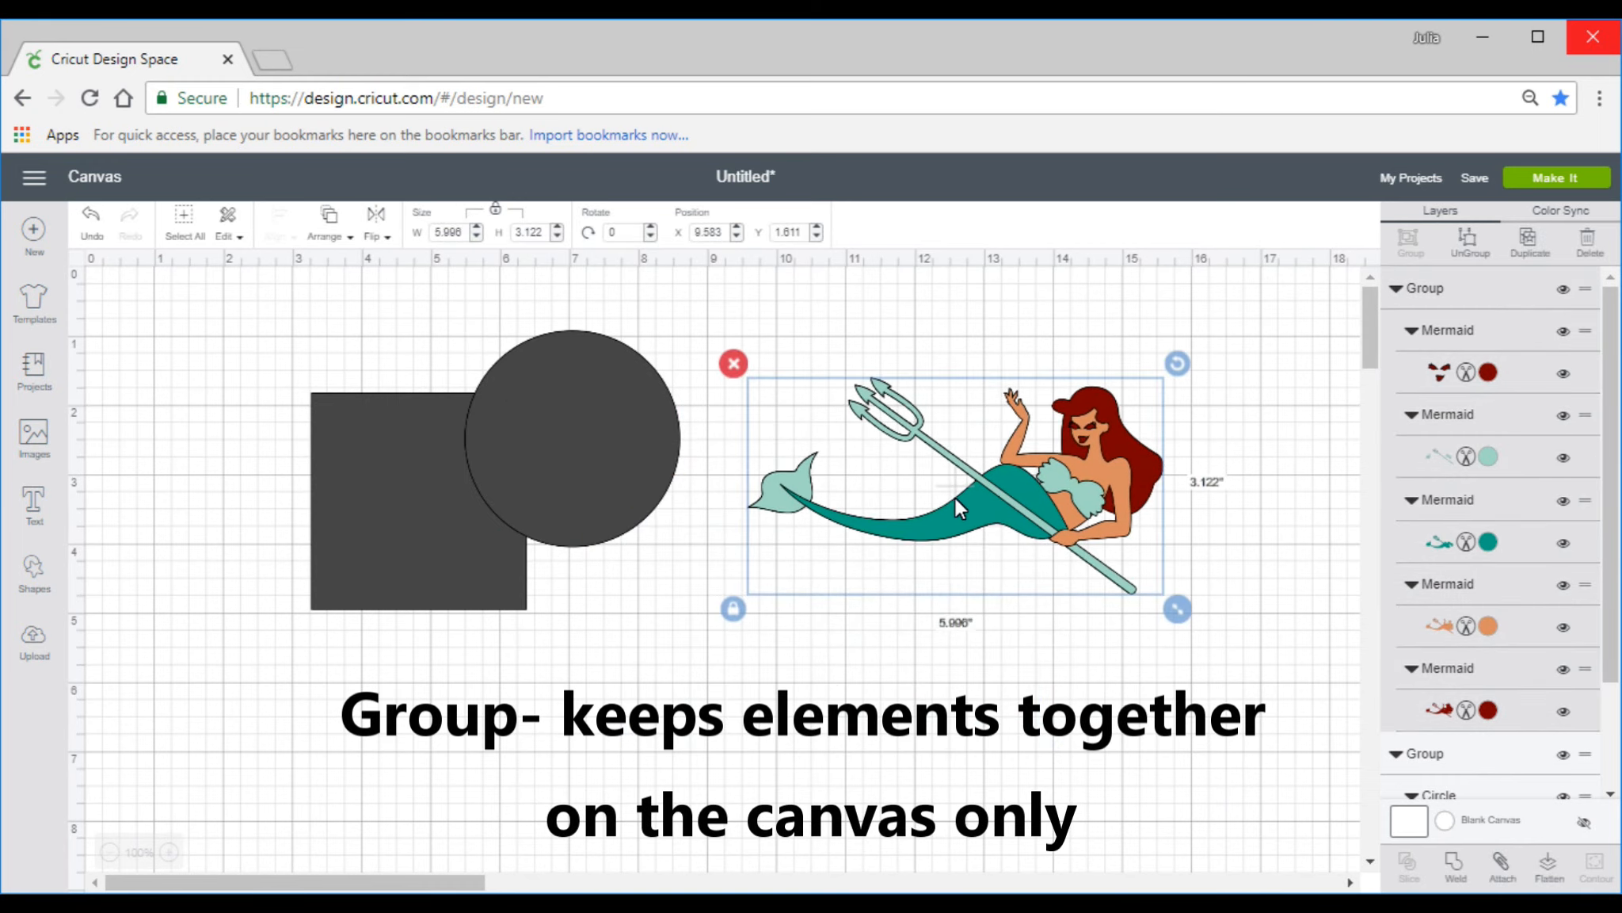